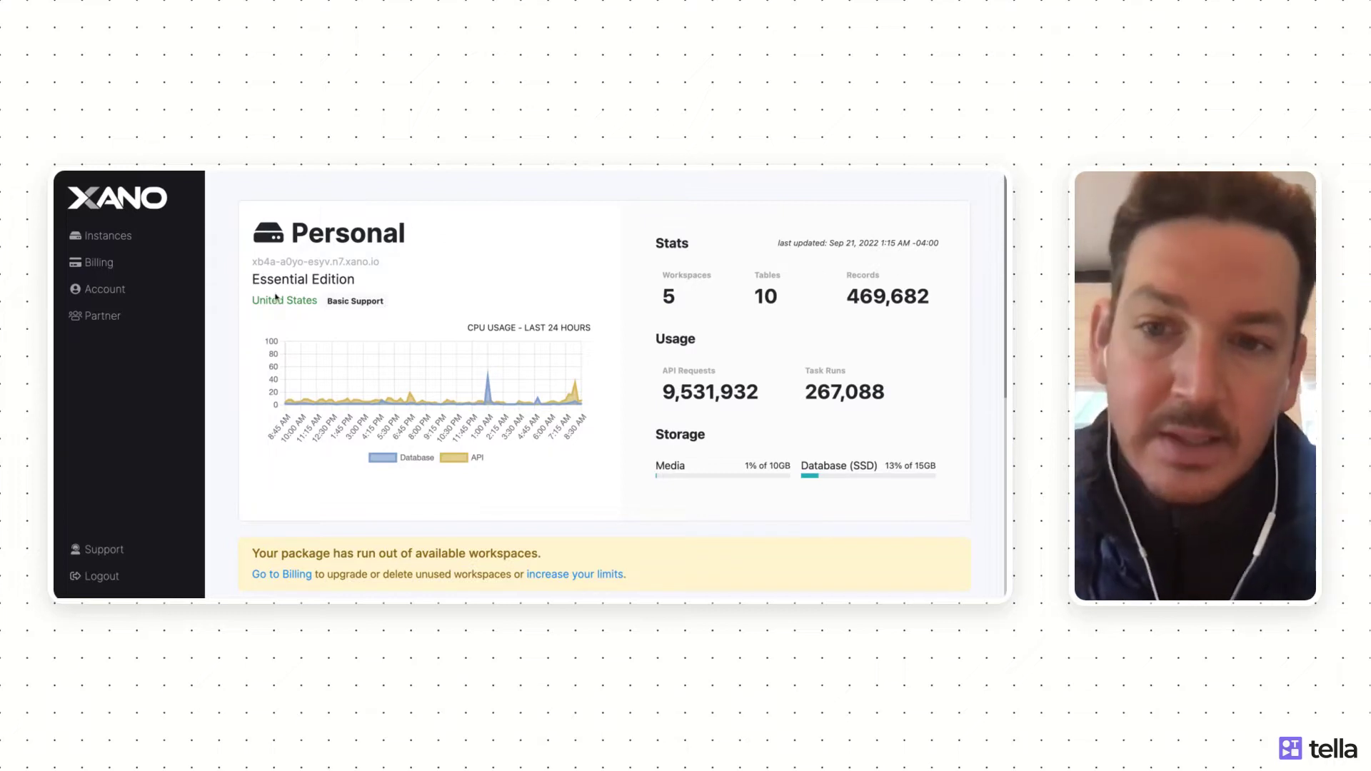
Step: Open the Xano workspace from the Personal instance and go to its database tables
{"action": "scroll", "coordinate": [363, 211], "scroll_direction": "down", "scroll_amount": 2}
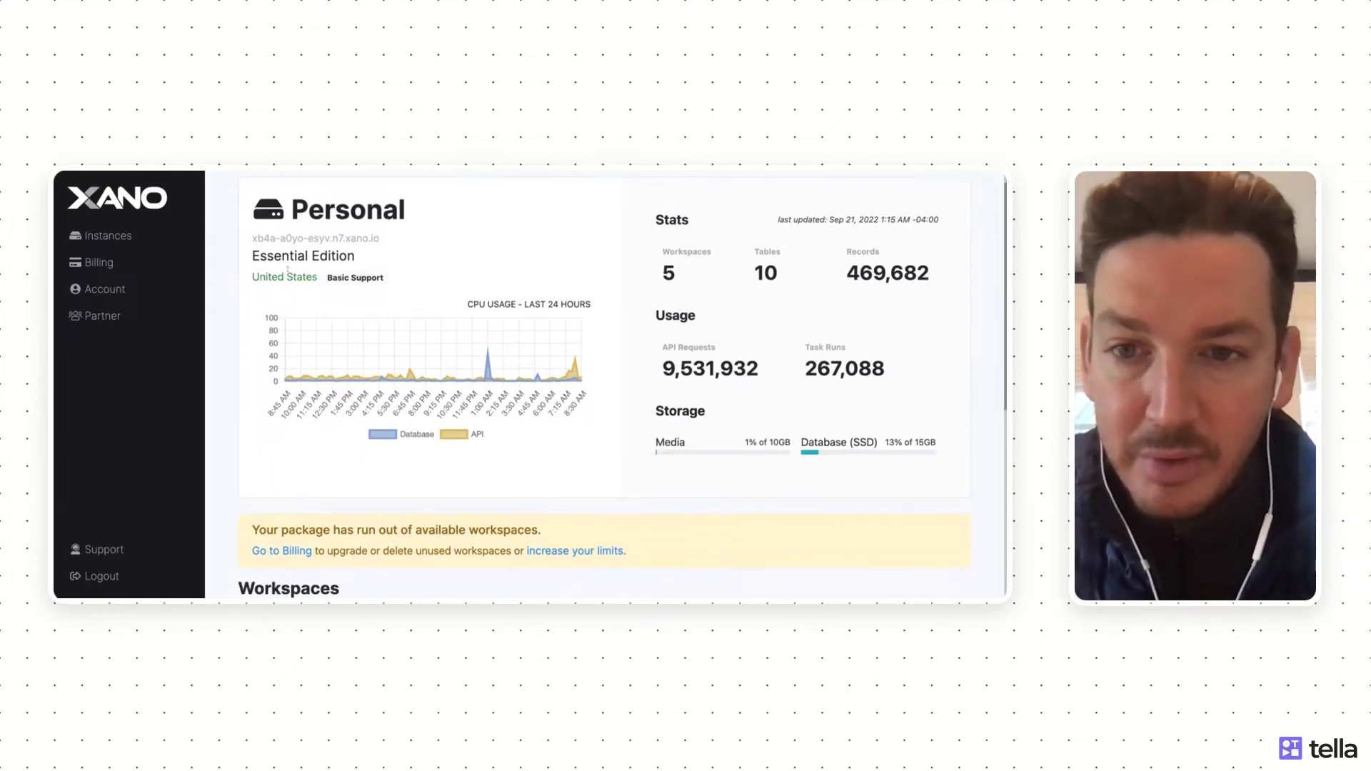
{"action": "scroll", "coordinate": [380, 292], "scroll_direction": "down", "scroll_amount": 3}
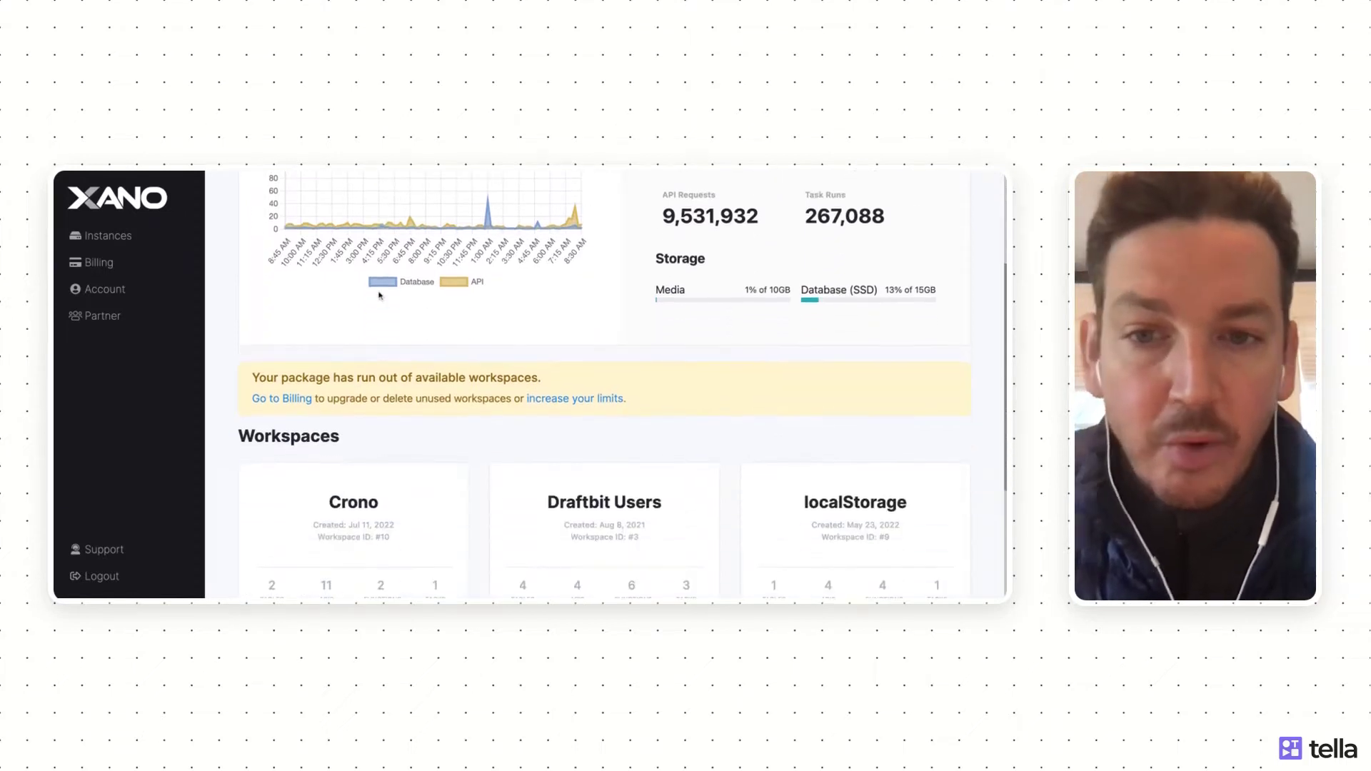
{"action": "scroll", "coordinate": [380, 292], "scroll_direction": "up", "scroll_amount": 3}
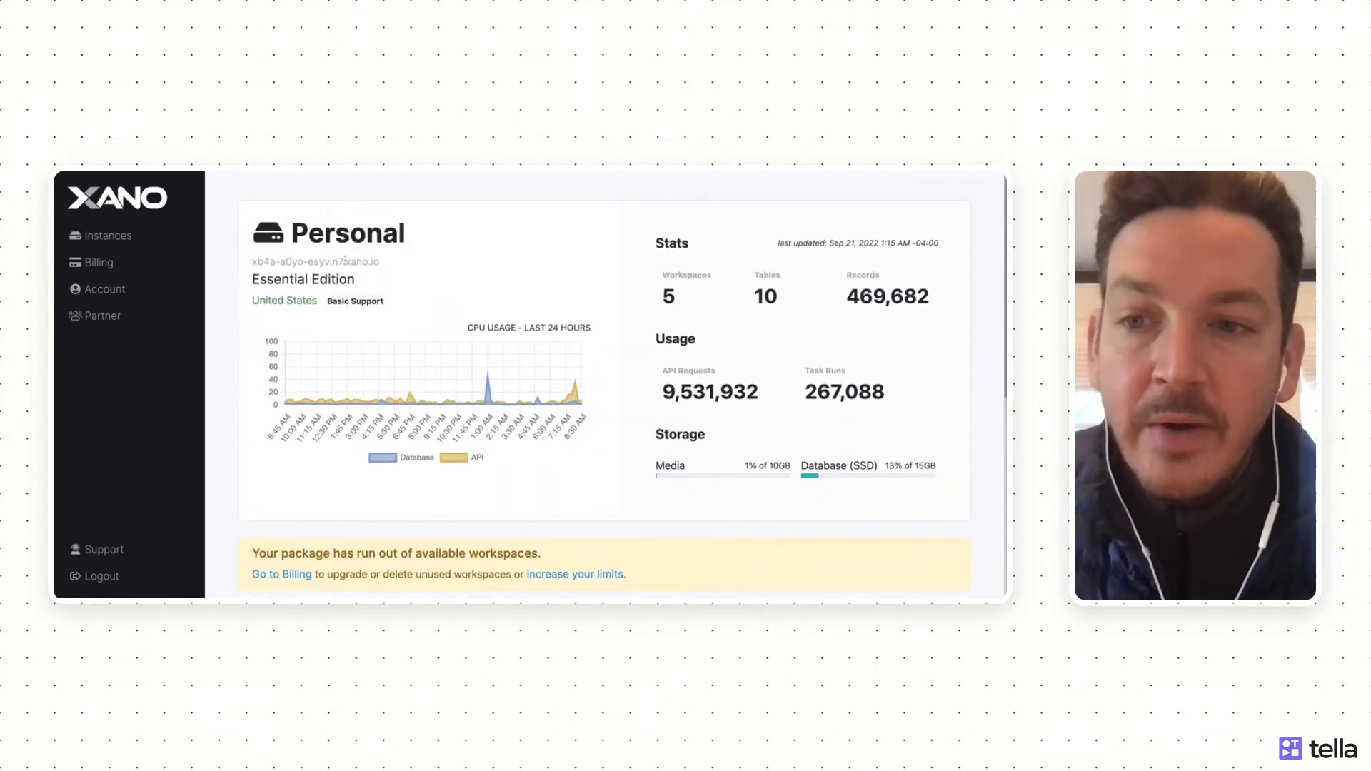
{"action": "scroll", "coordinate": [344, 262], "scroll_direction": "down", "scroll_amount": 5}
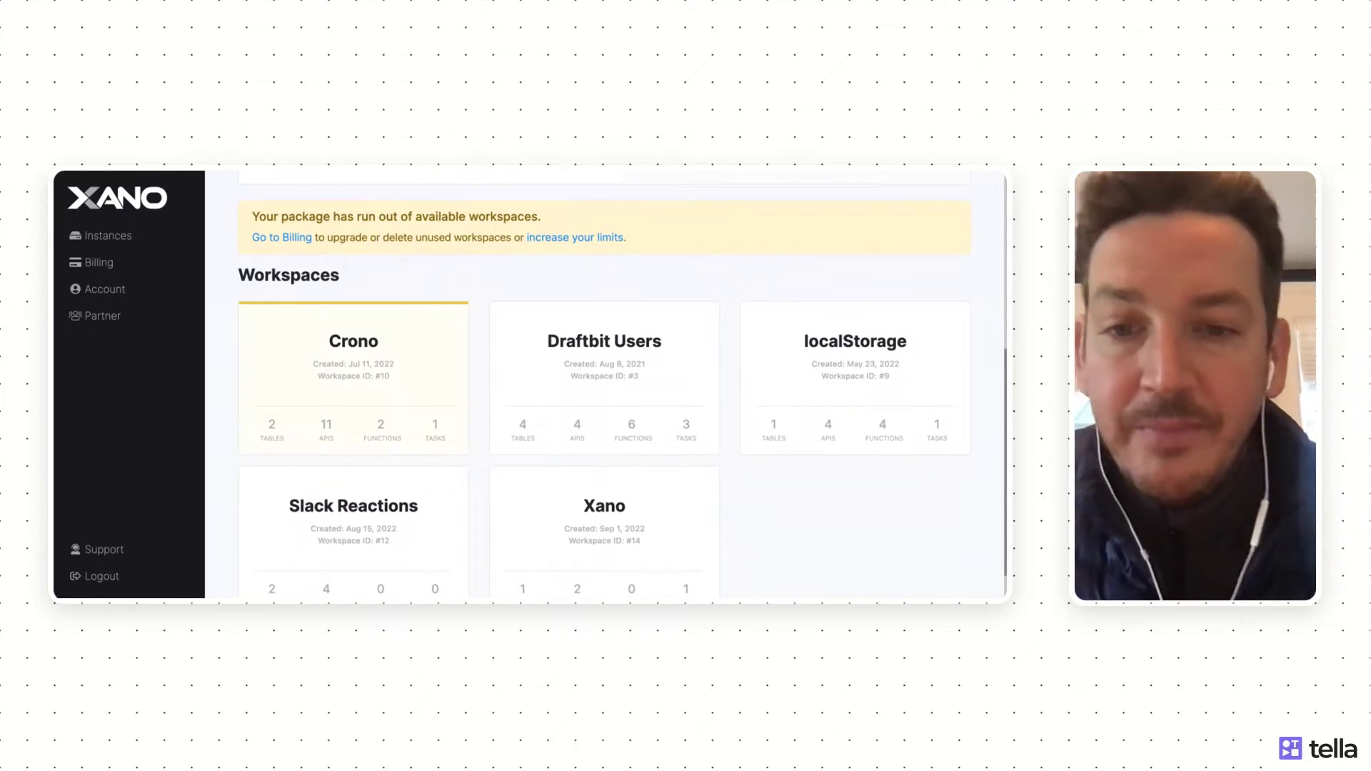
{"action": "left_click", "coordinate": [628, 539]}
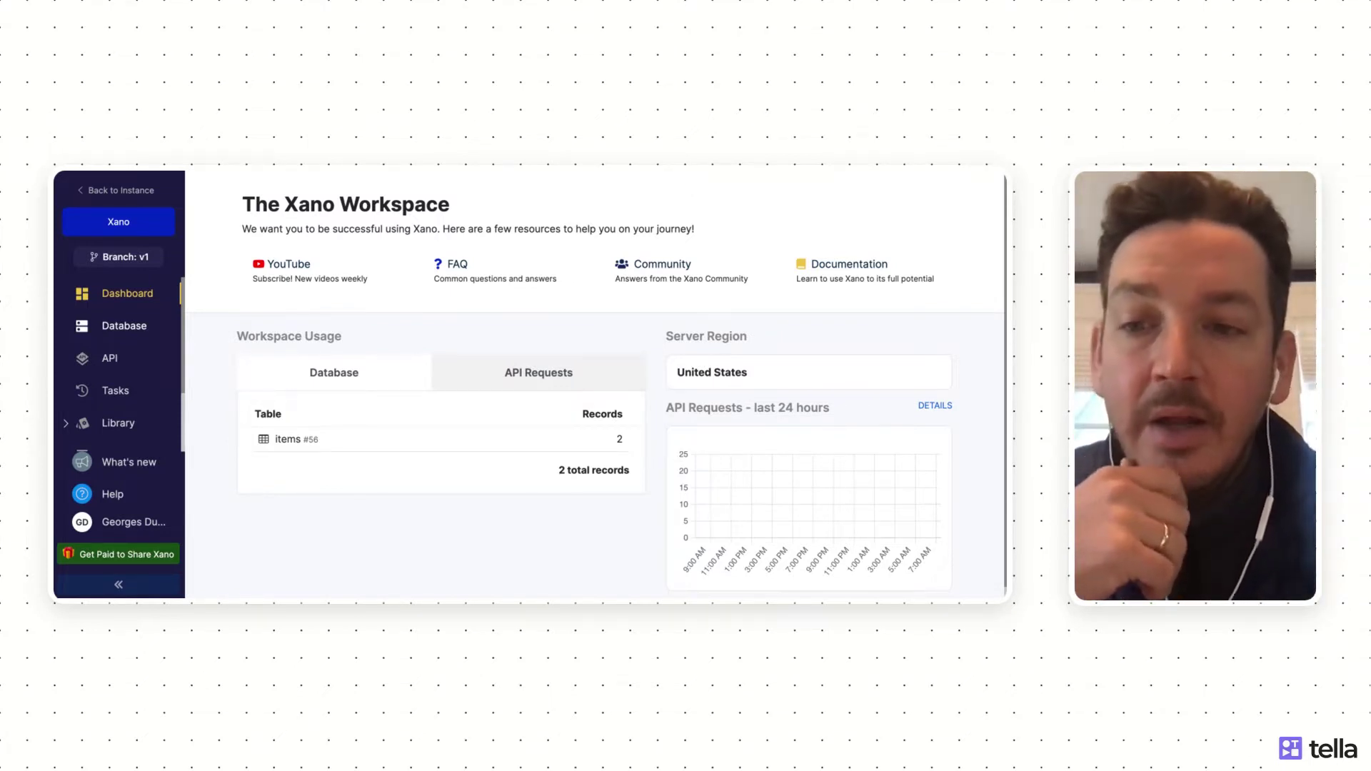
{"action": "left_click", "coordinate": [129, 326]}
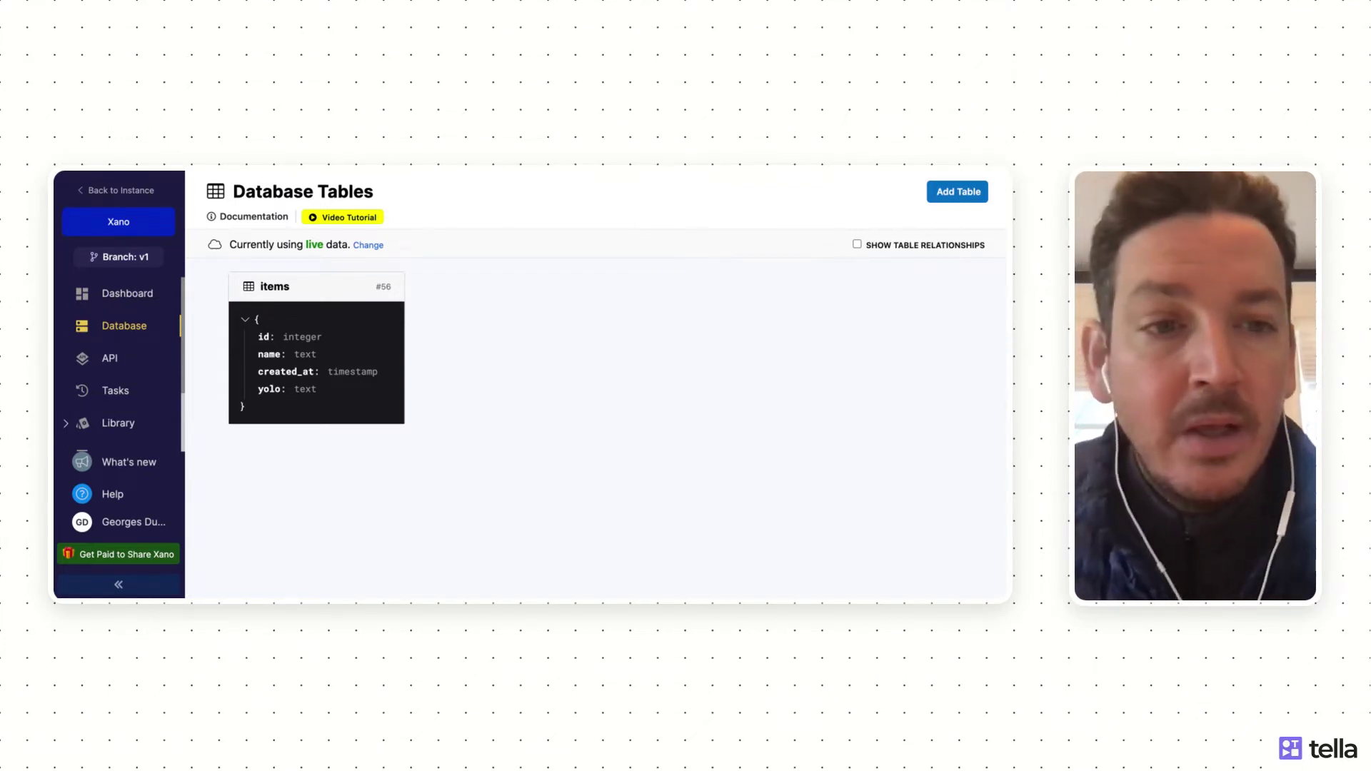
Step: Create a new database table named users without basic CRUD endpoints
{"action": "left_click", "coordinate": [970, 199]}
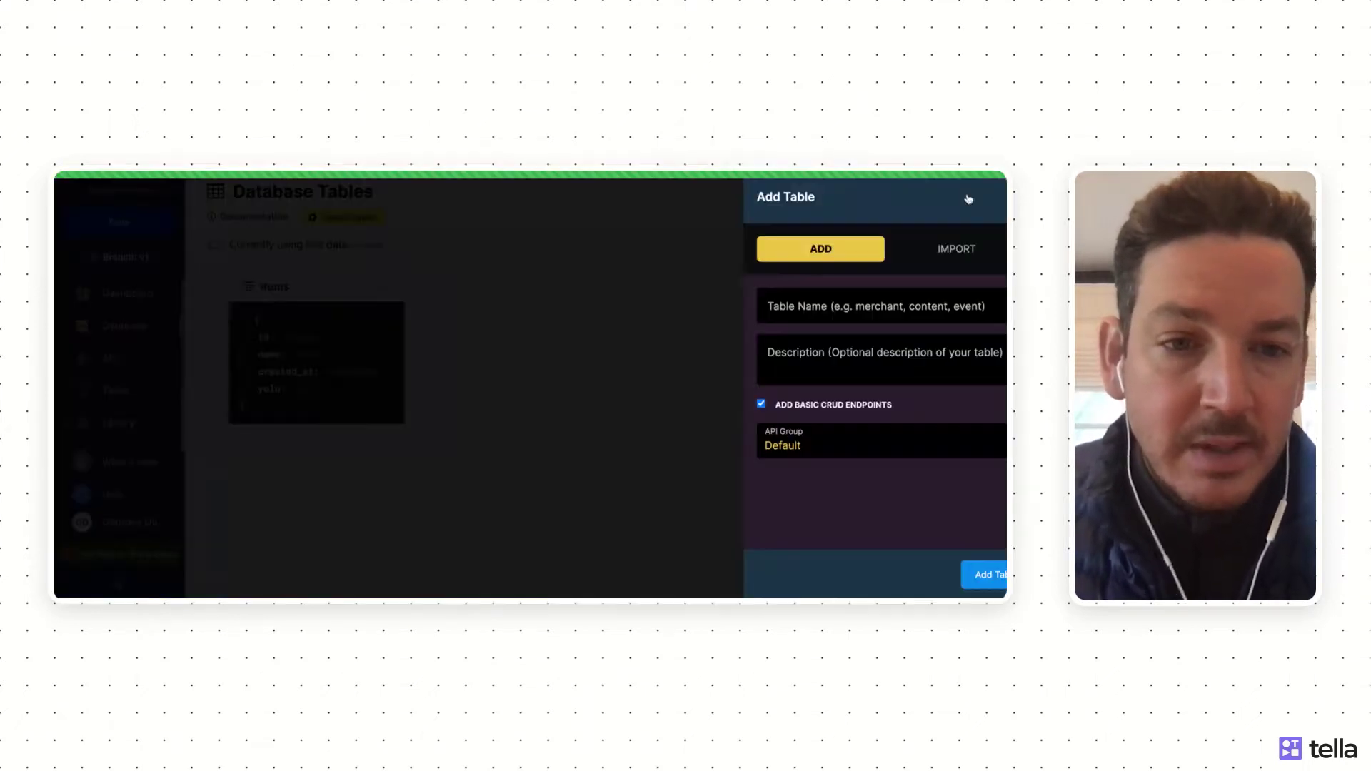
{"action": "left_click", "coordinate": [796, 309]}
{"action": "type", "text": "u"}
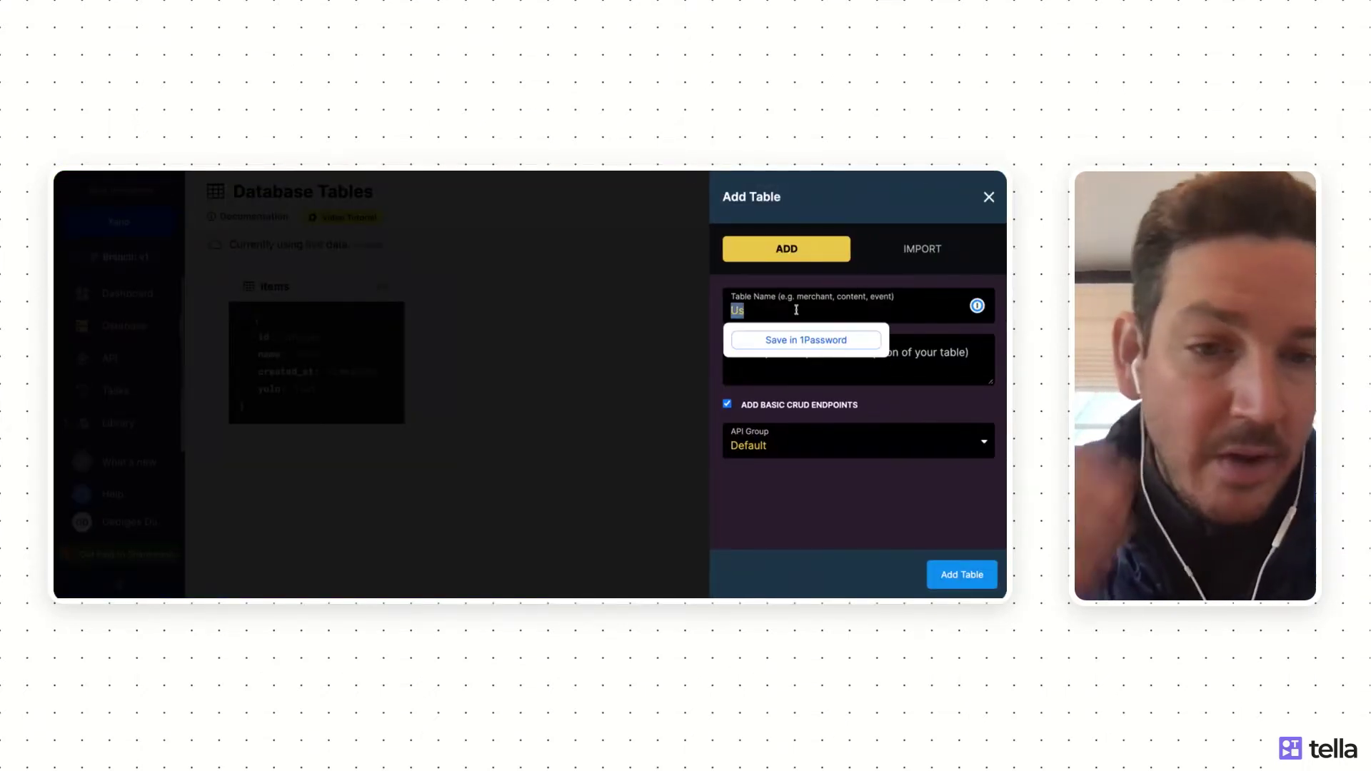
{"action": "type", "text": "sers"}
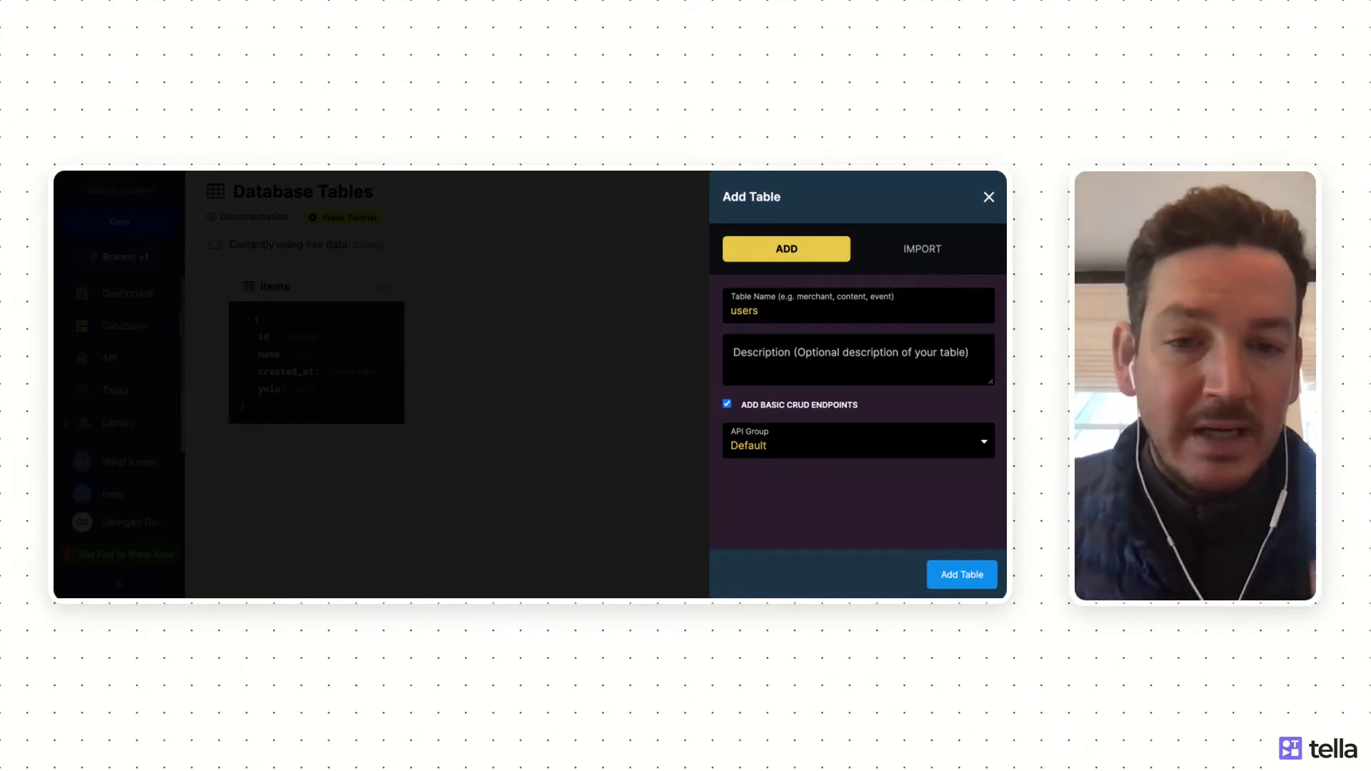
{"action": "left_click", "coordinate": [727, 405]}
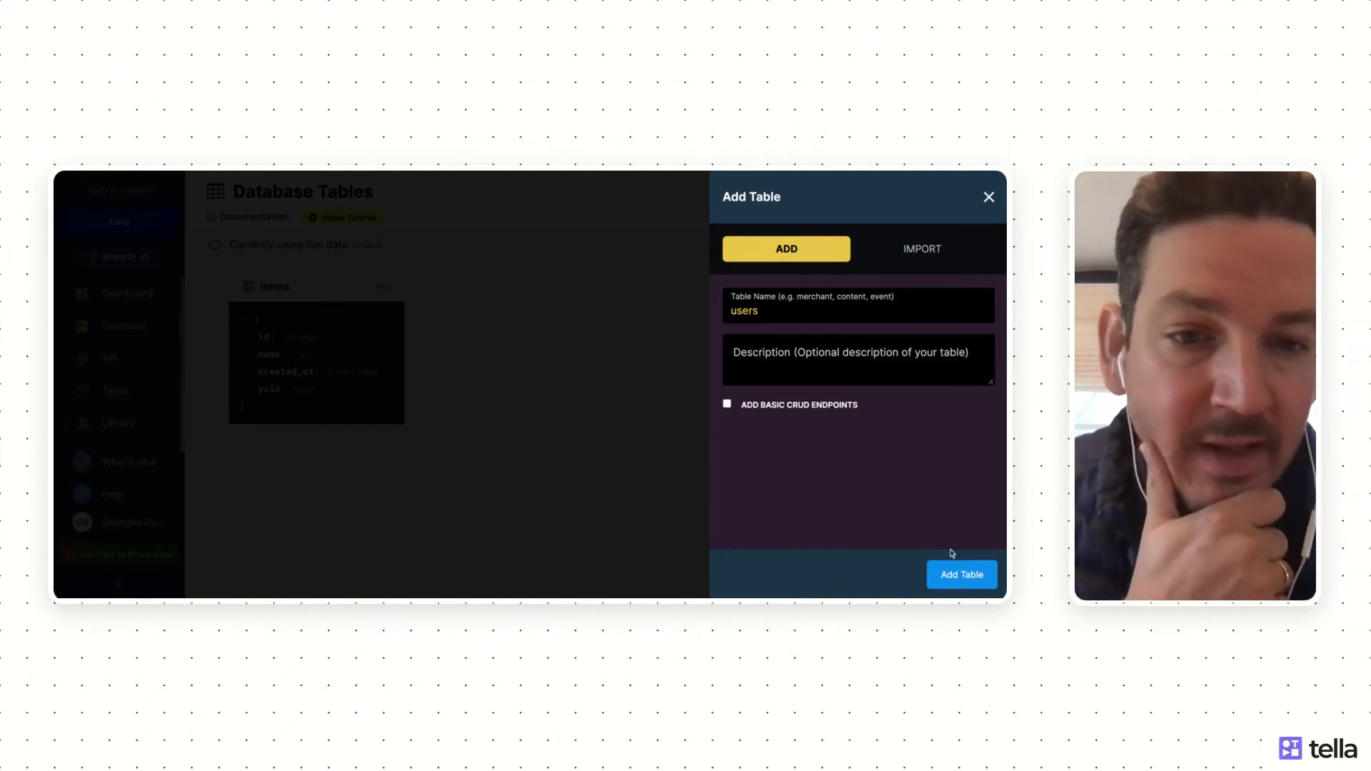
{"action": "left_click", "coordinate": [963, 581]}
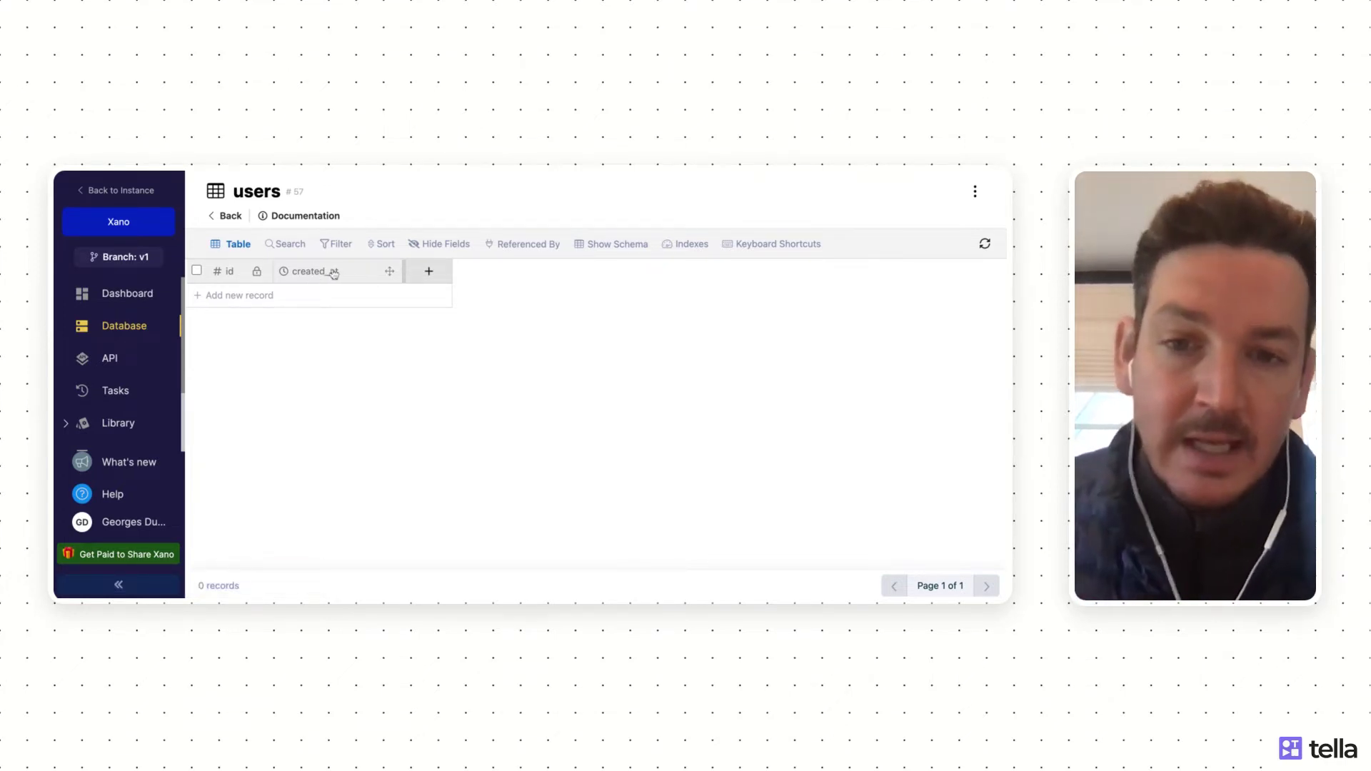
Step: Add a text field called name to the users table
{"action": "left_click", "coordinate": [438, 277]}
{"action": "left_click", "coordinate": [776, 312]}
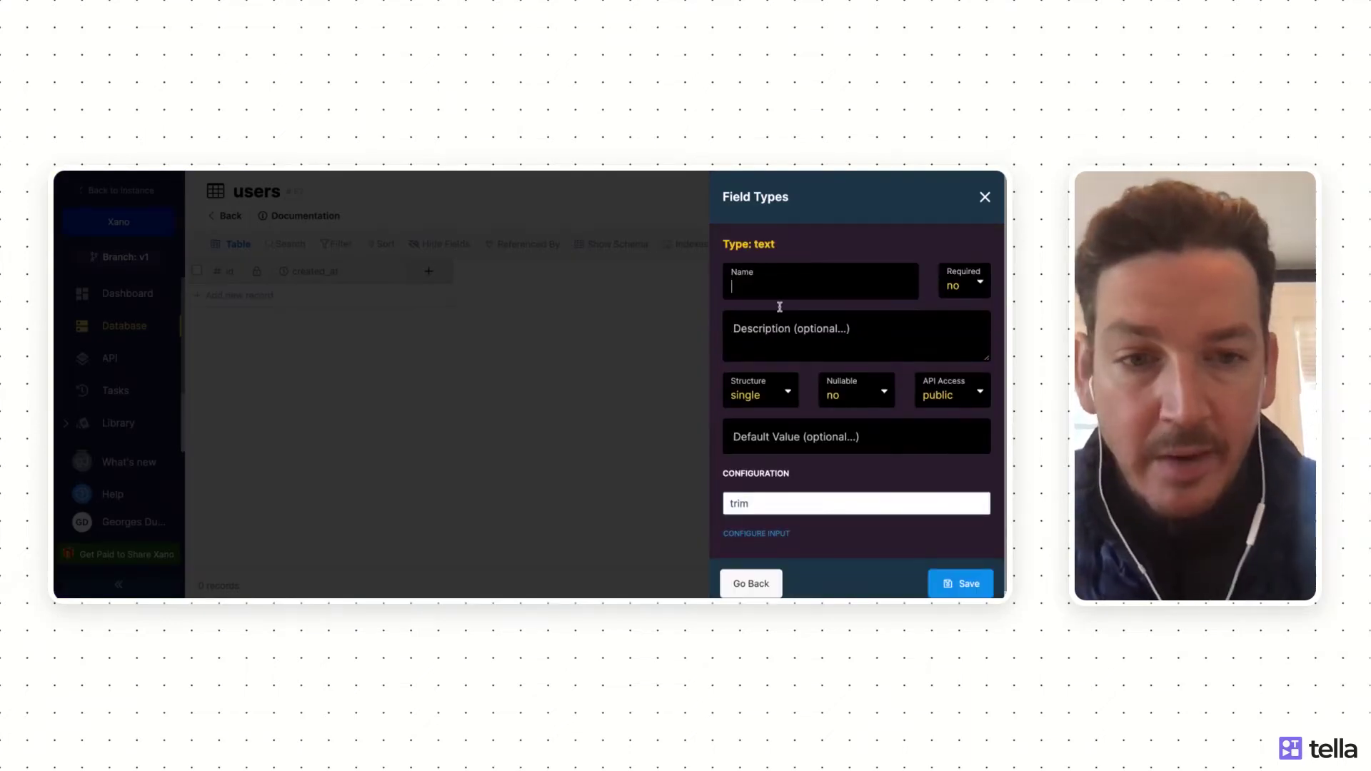
{"action": "type", "text": "name"}
{"action": "left_click", "coordinate": [963, 583]}
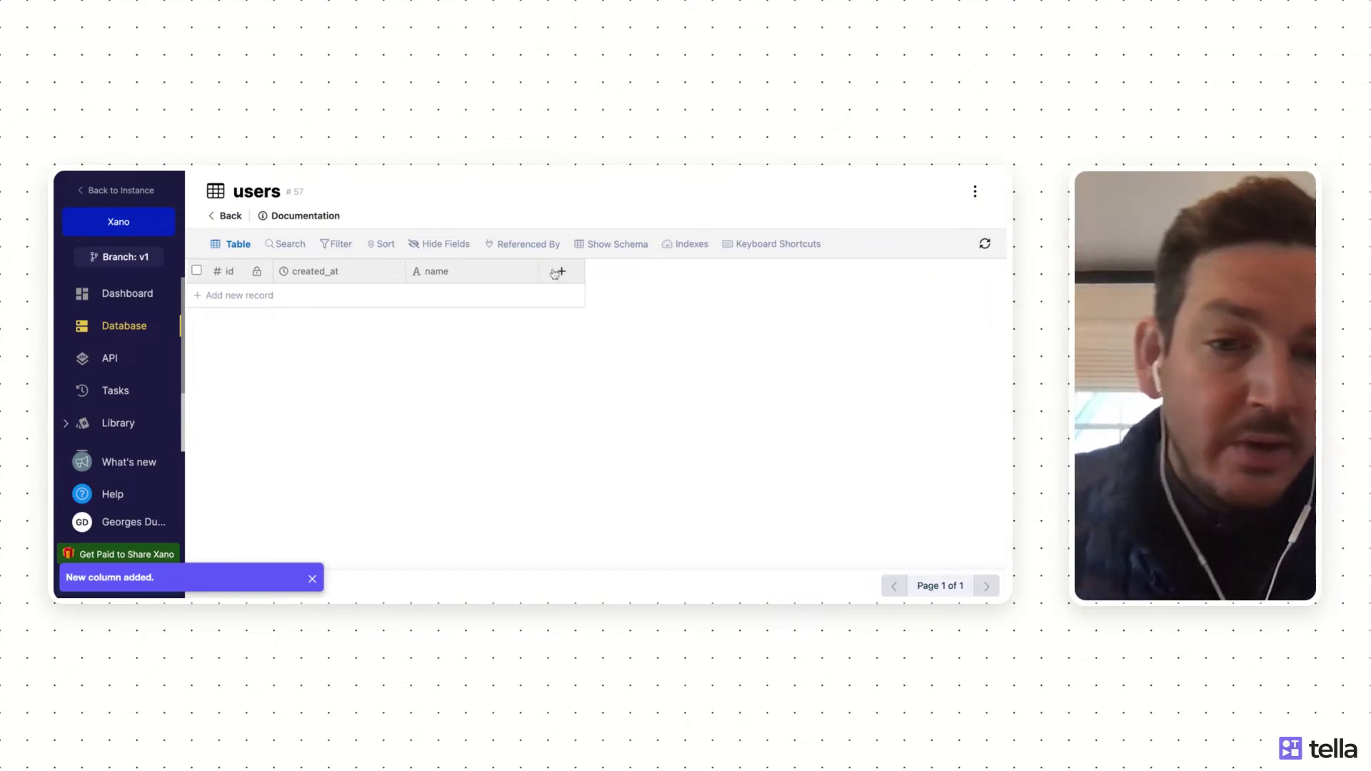
Step: Review the field types available for a new column in the users table
{"action": "left_click", "coordinate": [555, 274]}
{"action": "scroll", "coordinate": [785, 392], "scroll_direction": "down", "scroll_amount": 2}
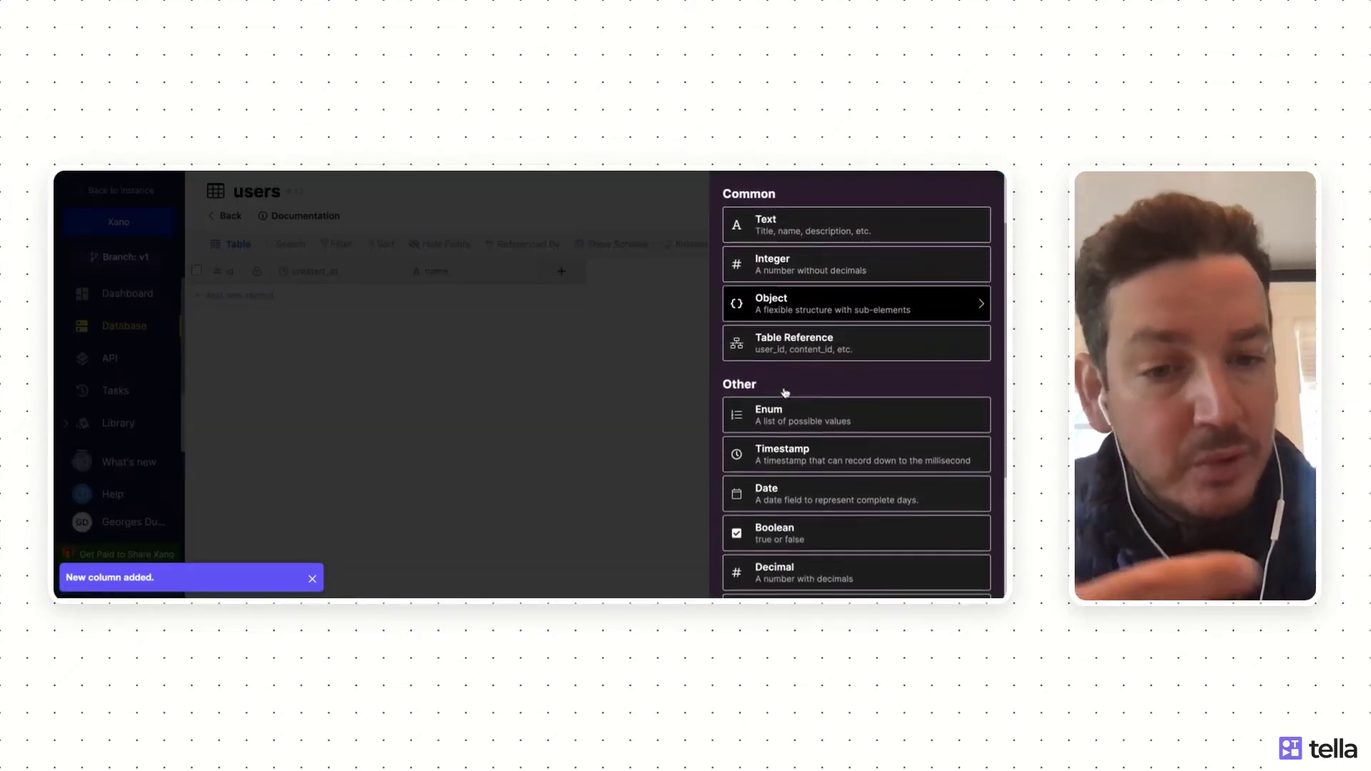
{"action": "scroll", "coordinate": [786, 392], "scroll_direction": "down", "scroll_amount": 3}
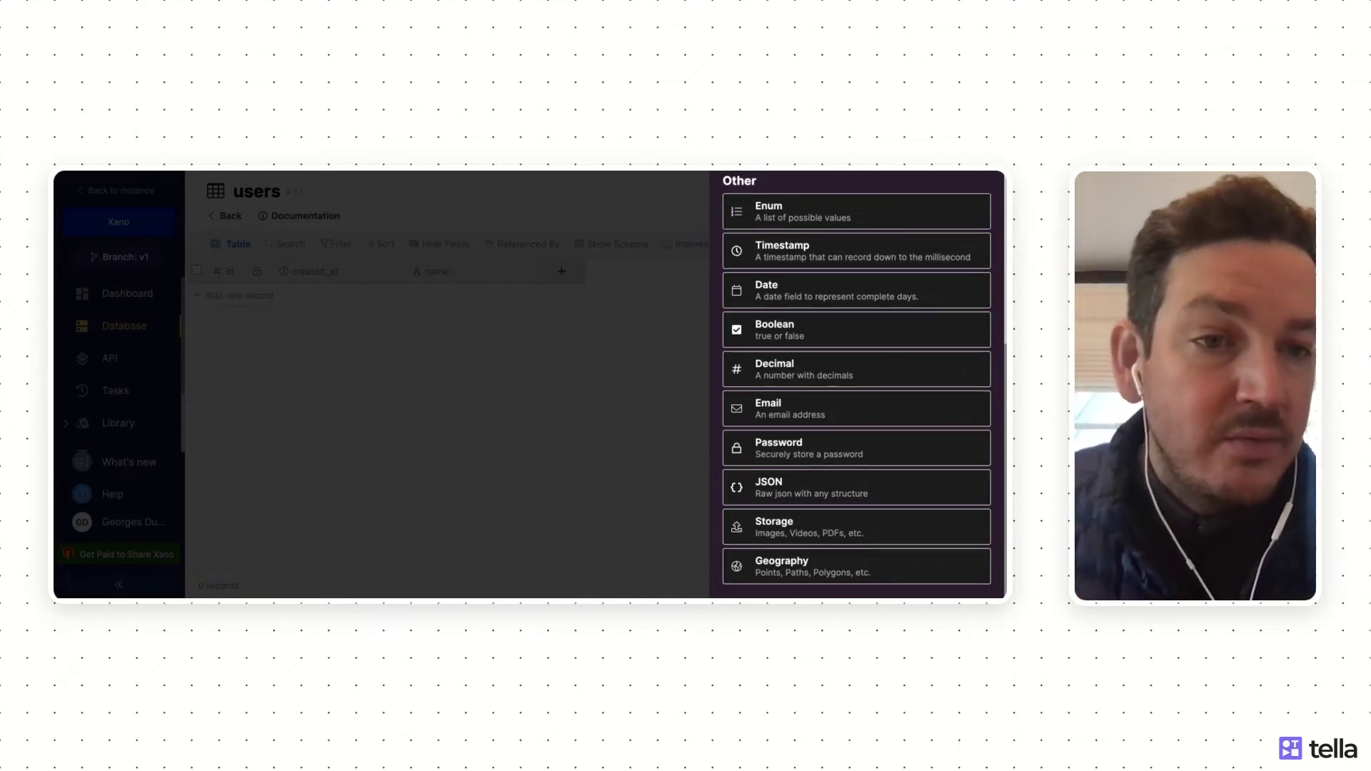
{"action": "scroll", "coordinate": [857, 385], "scroll_direction": "up", "scroll_amount": 5}
{"action": "left_click", "coordinate": [984, 199]}
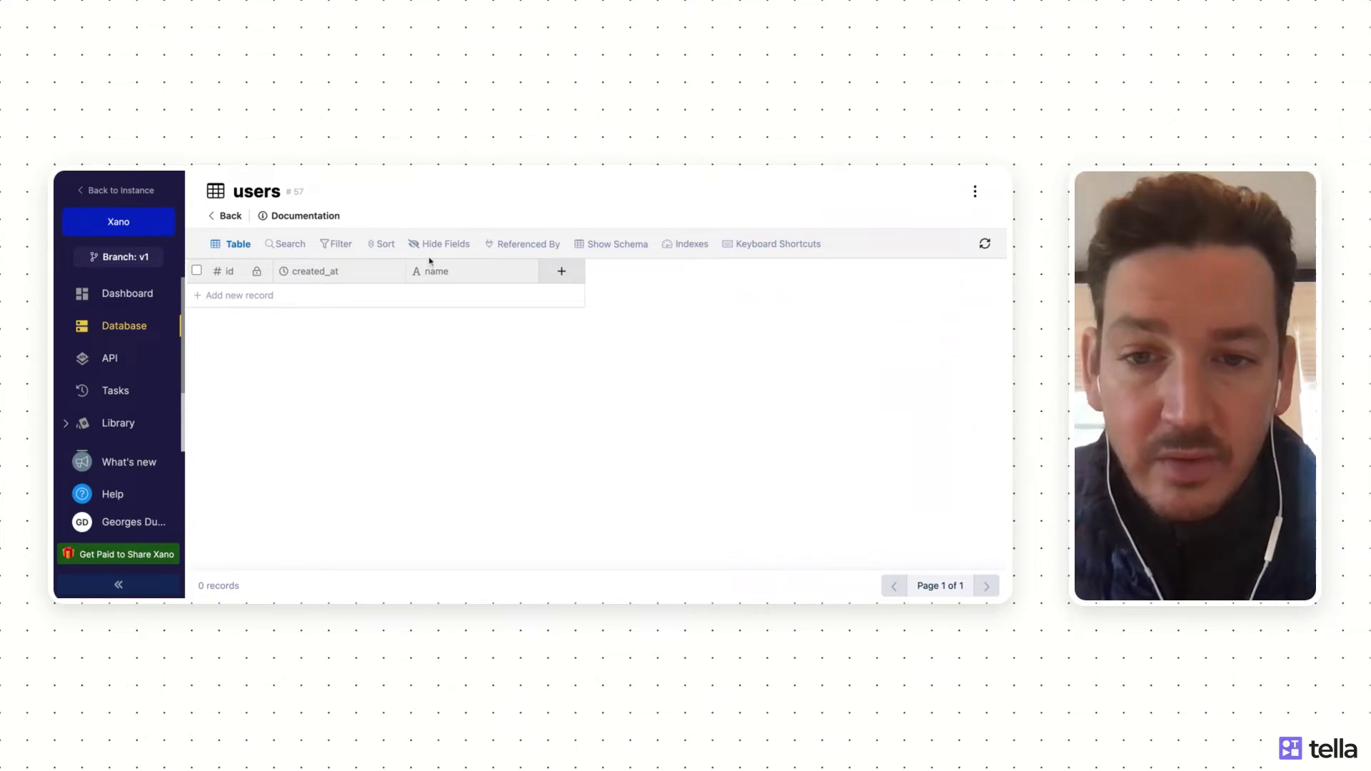
Step: Add two records to the users table, entering a different first name in the name field of each
{"action": "left_click", "coordinate": [429, 294]}
{"action": "left_click", "coordinate": [430, 292]}
{"action": "type", "text": "Georges"}
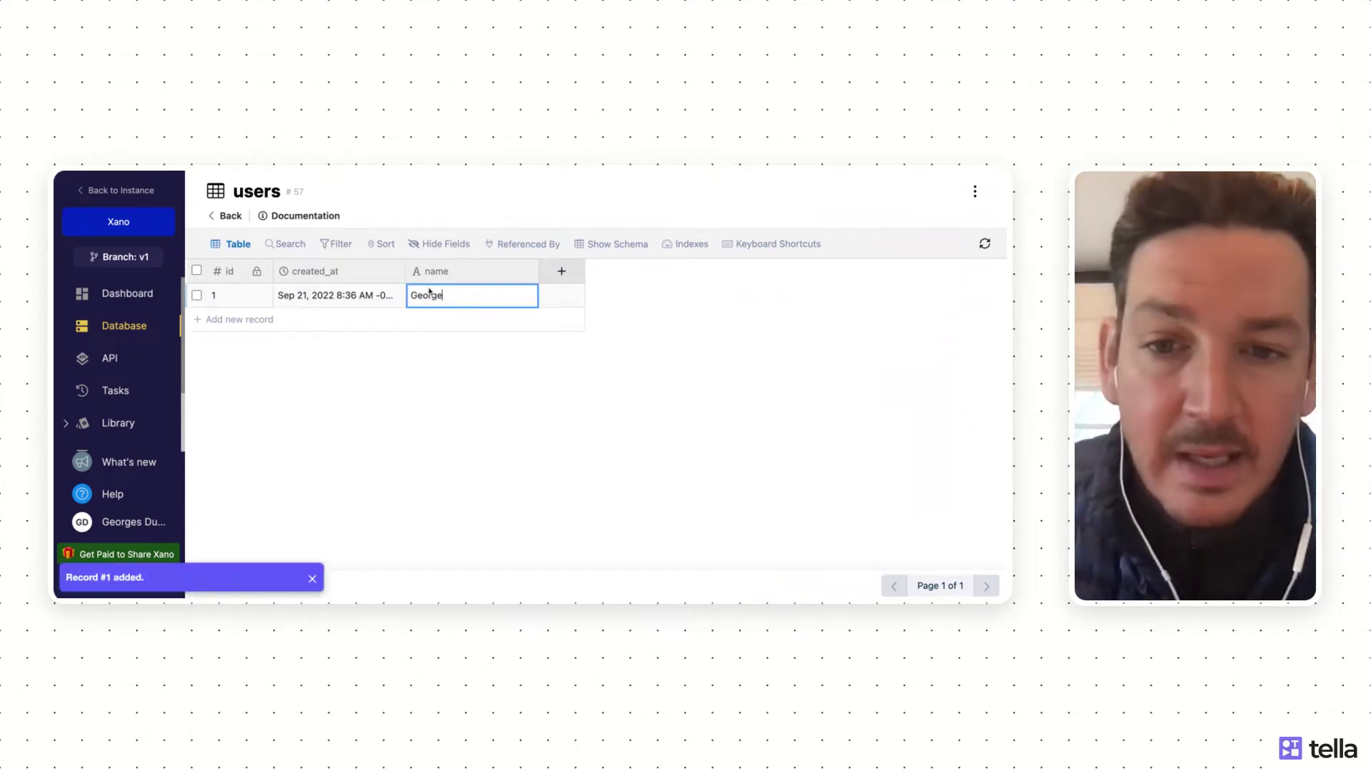
{"action": "key", "text": "Return"}
{"action": "left_click", "coordinate": [454, 331]}
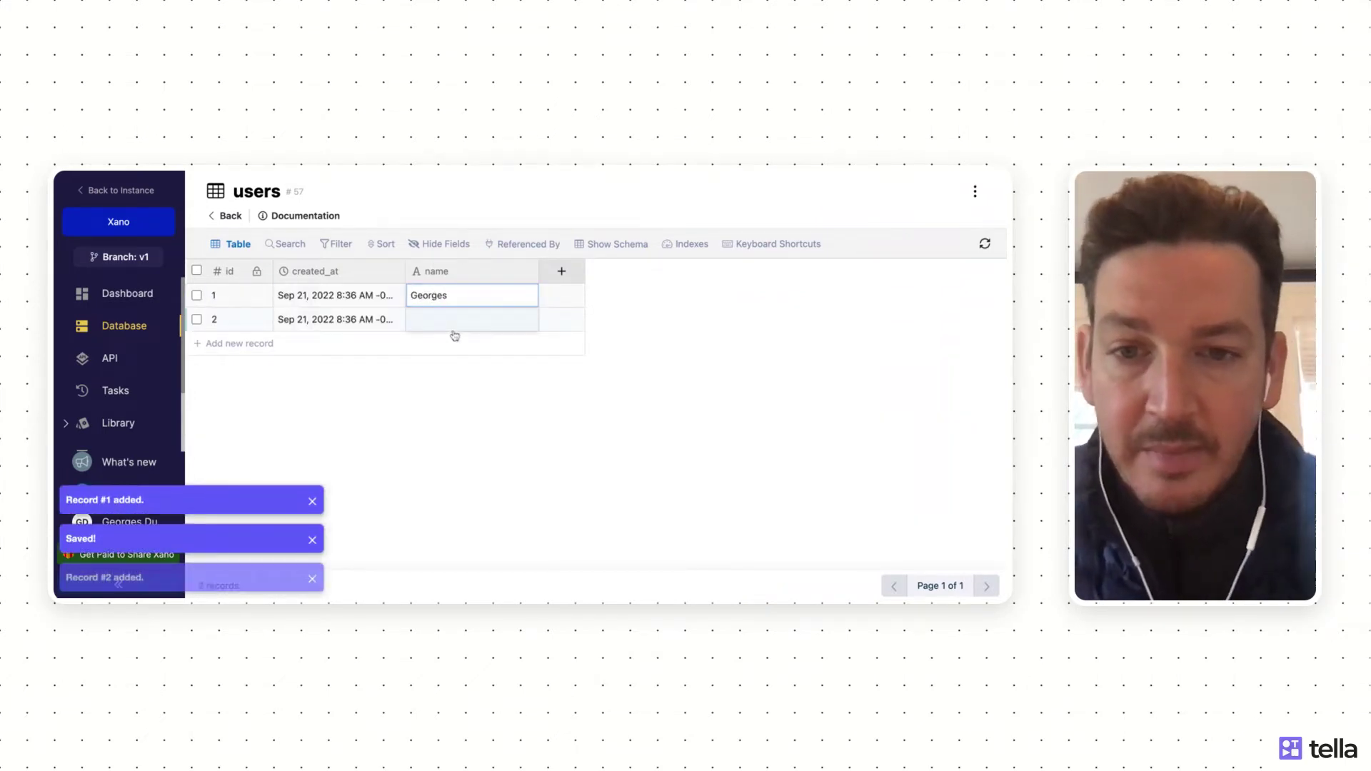
{"action": "left_click", "coordinate": [452, 330]}
{"action": "type", "text": "Thomas"}
{"action": "key", "text": "Return"}
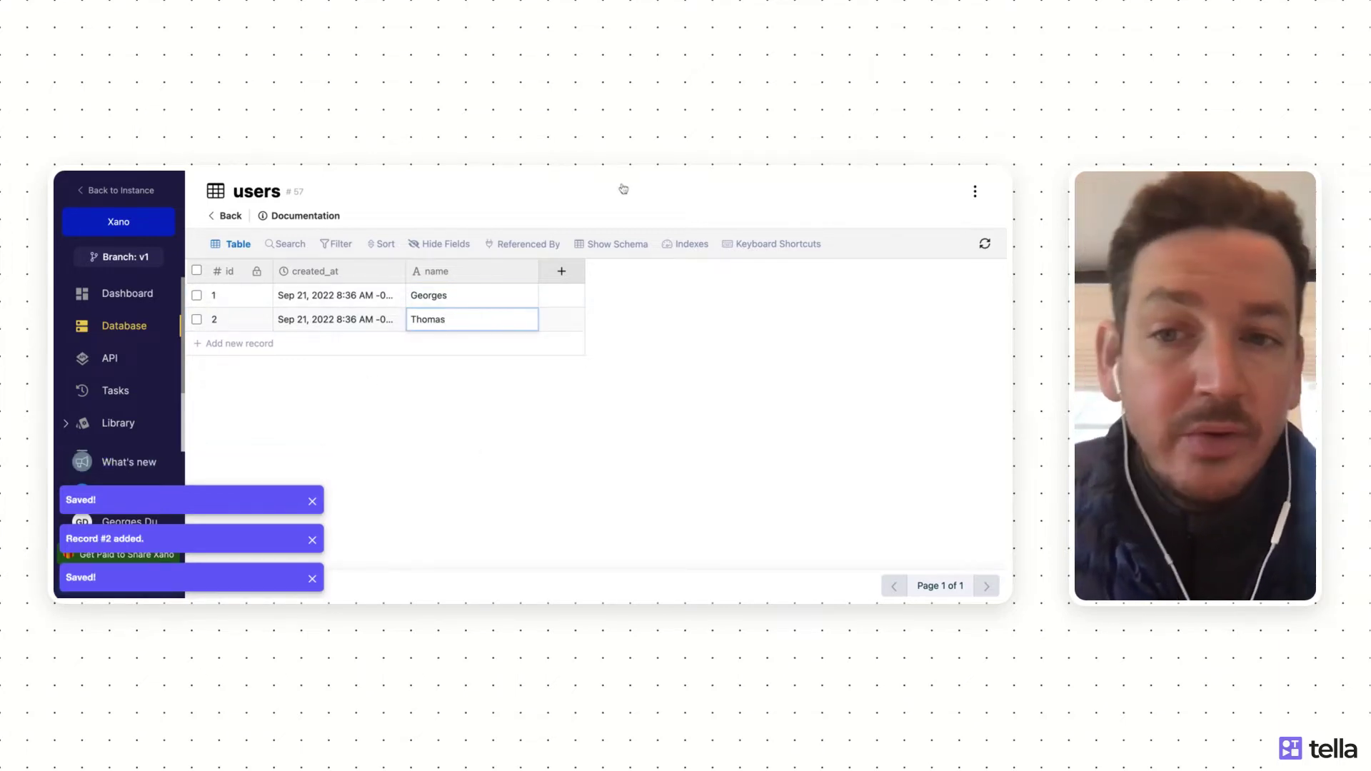
Step: Create a second table named comments with basic CRUD endpoints in the Default API group
{"action": "left_click", "coordinate": [230, 216]}
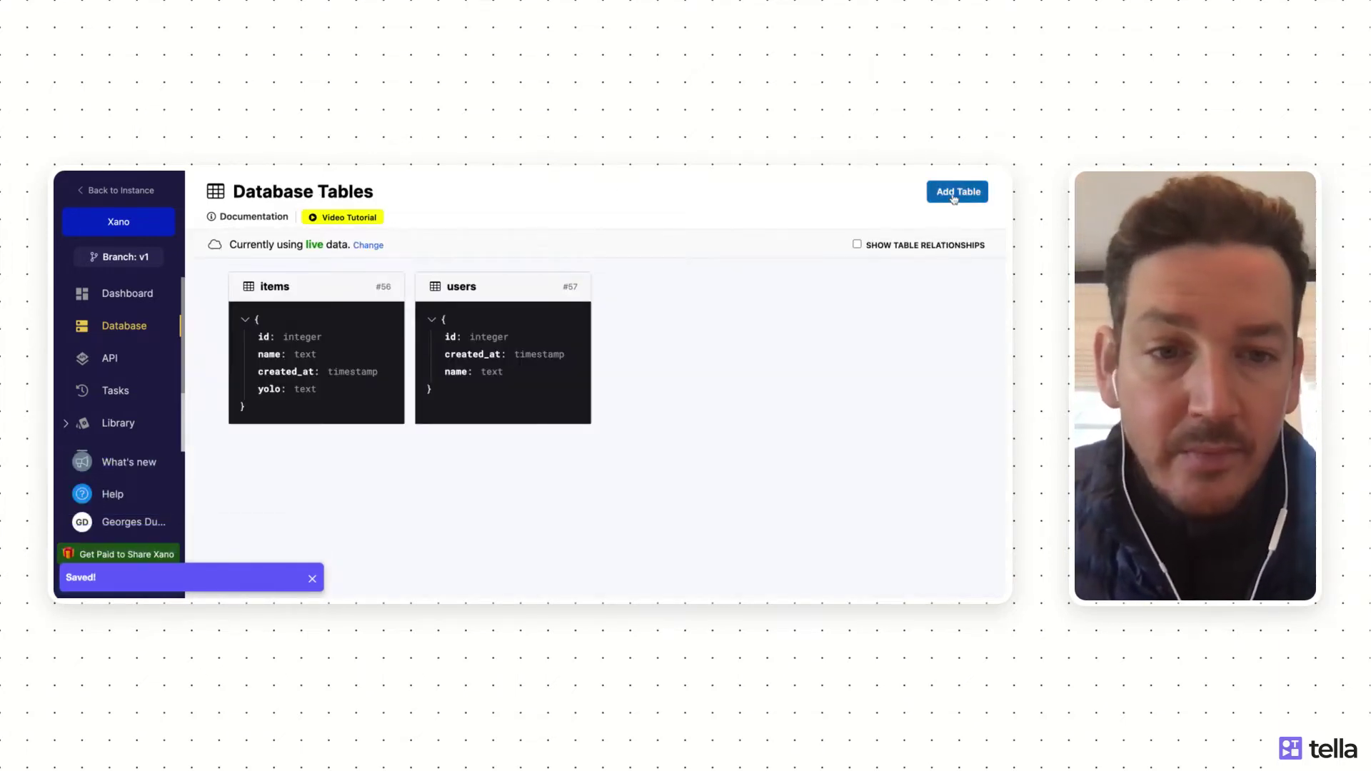
{"action": "left_click", "coordinate": [954, 195]}
{"action": "left_click", "coordinate": [774, 307]}
{"action": "type", "text": "comm"}
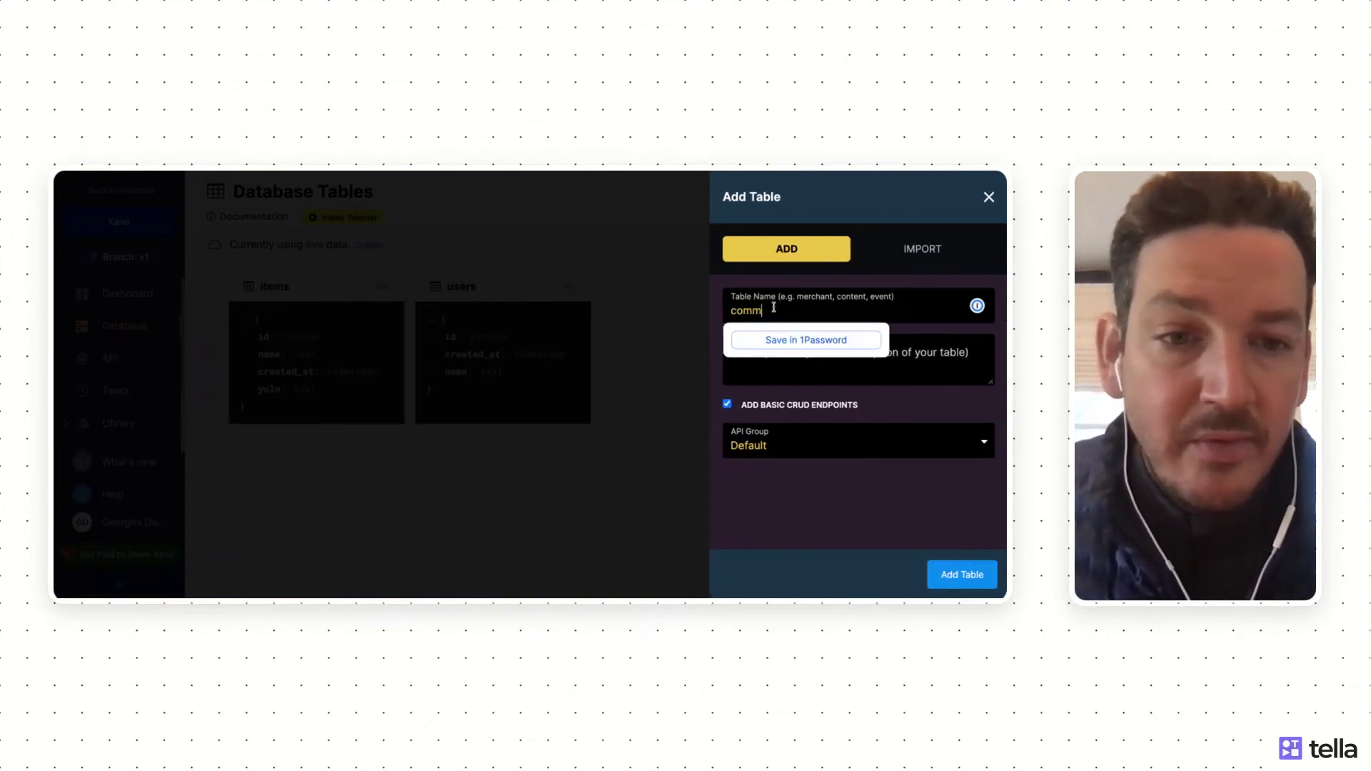
{"action": "type", "text": "ents"}
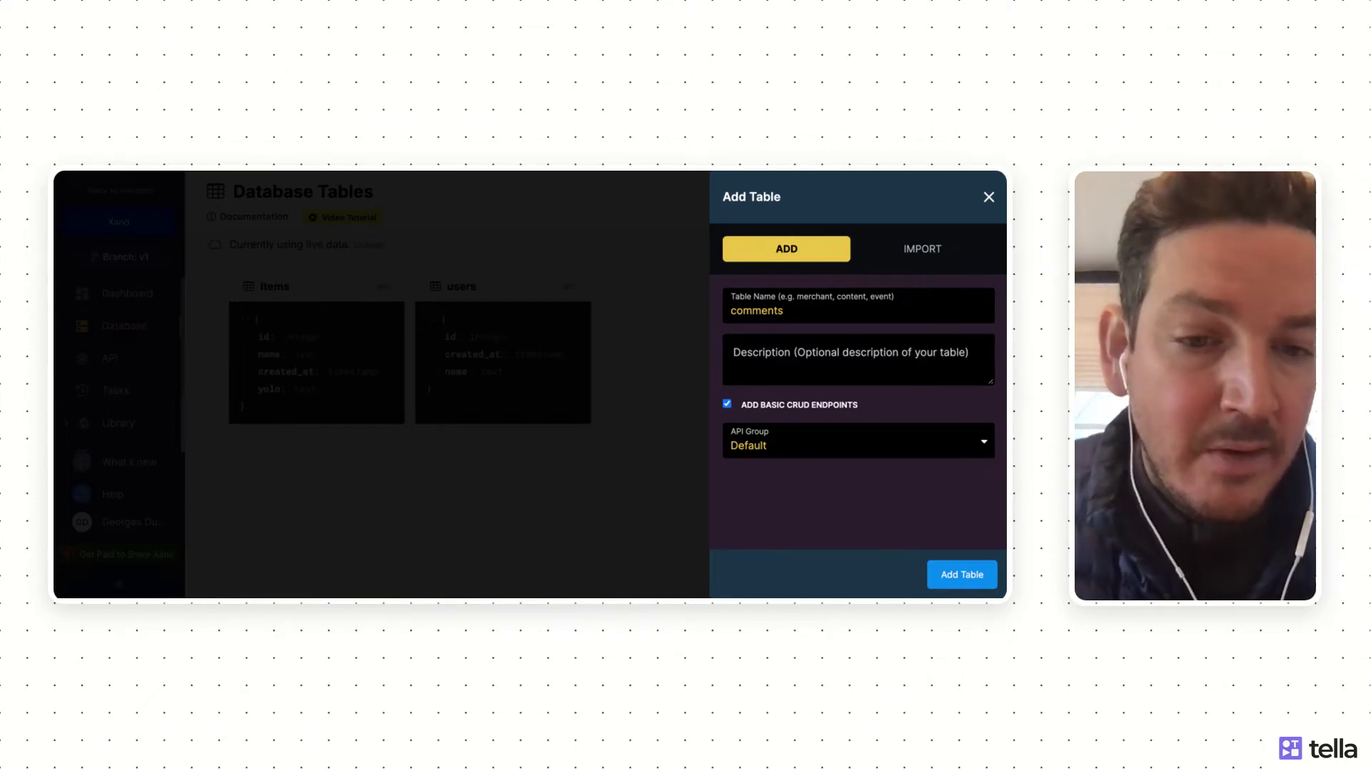
{"action": "left_click", "coordinate": [972, 582]}
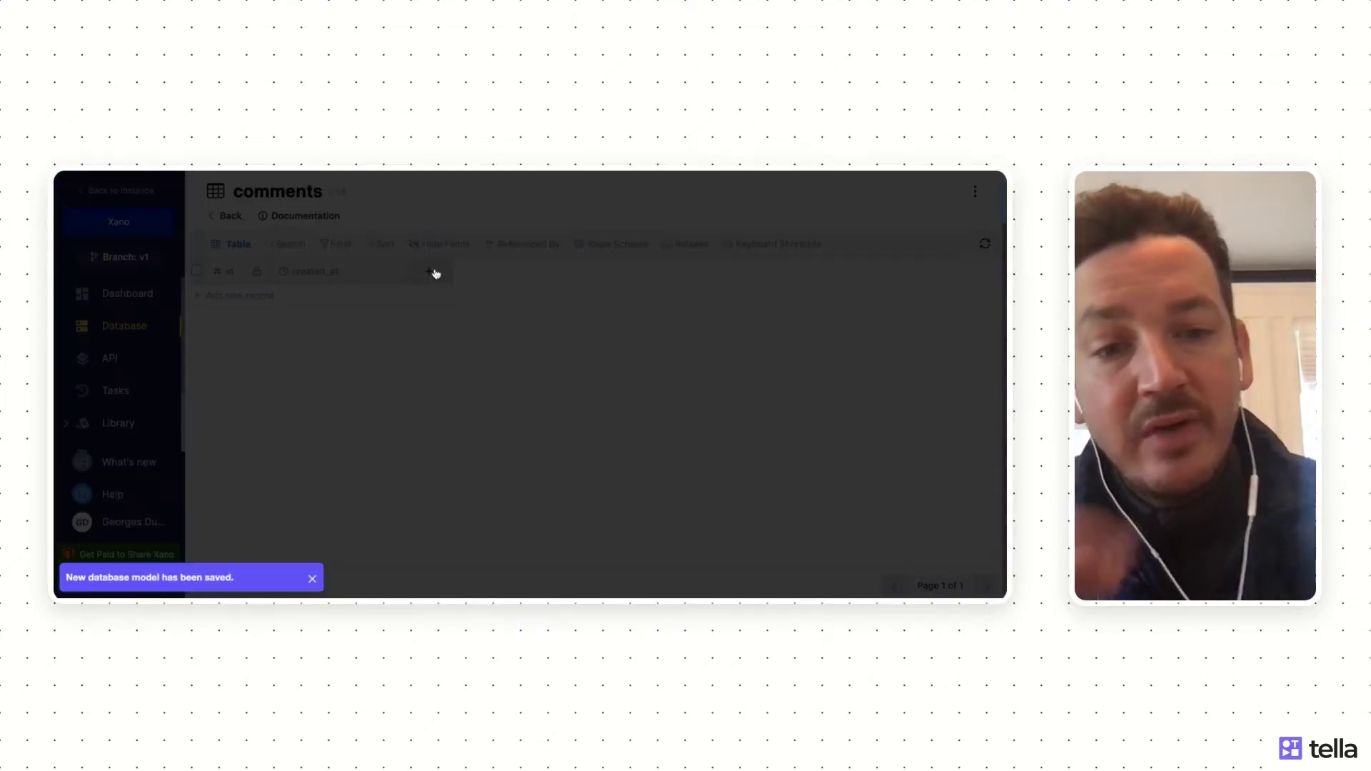
Step: Add a table reference field to the comments table that links to the users table
{"action": "left_click", "coordinate": [429, 271]}
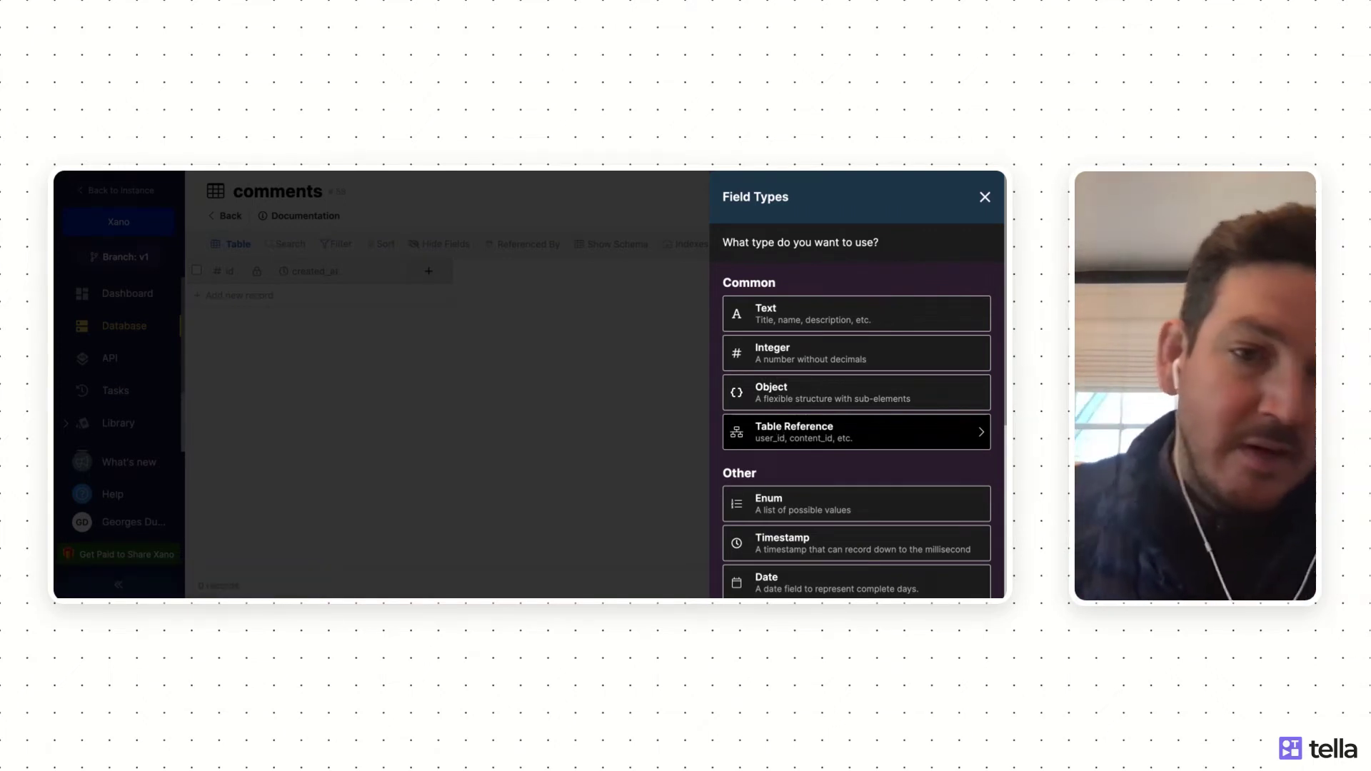
{"action": "left_click", "coordinate": [778, 432]}
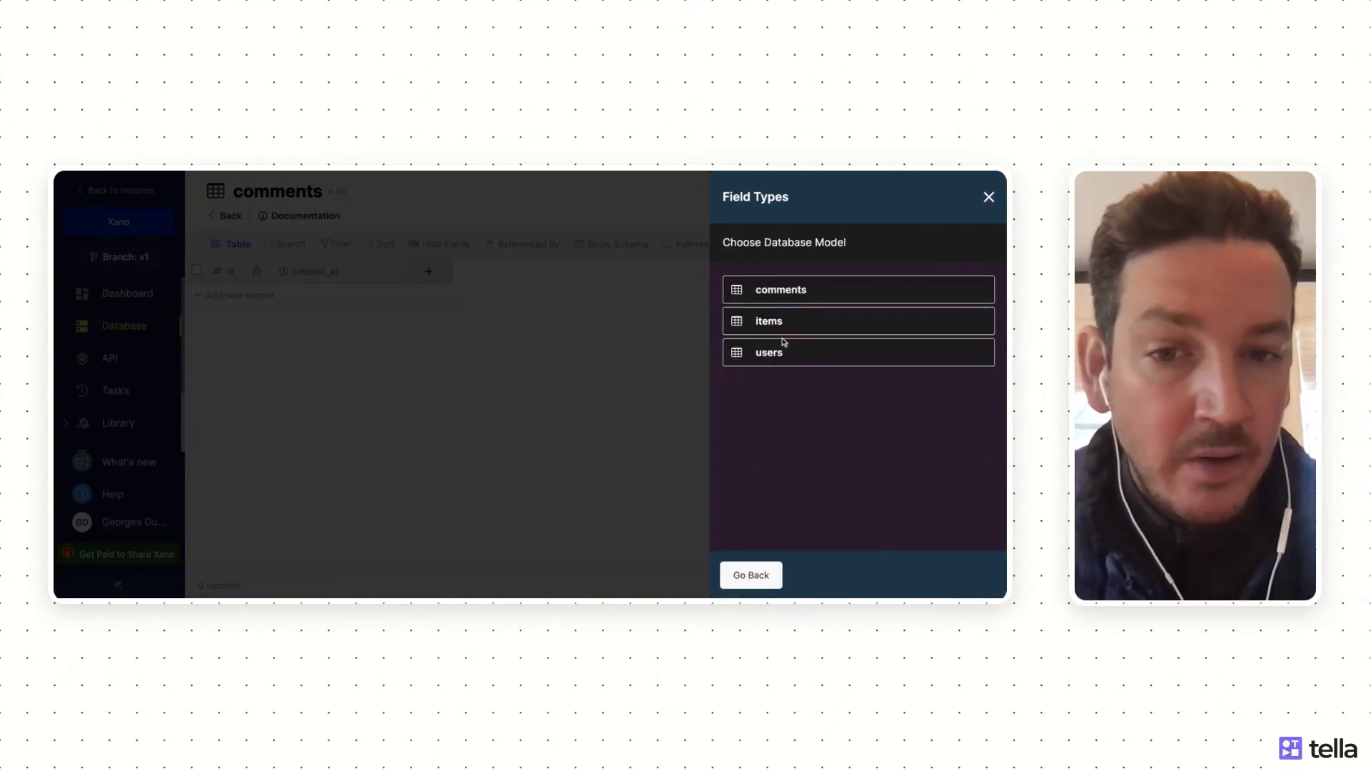
{"action": "left_click", "coordinate": [781, 352]}
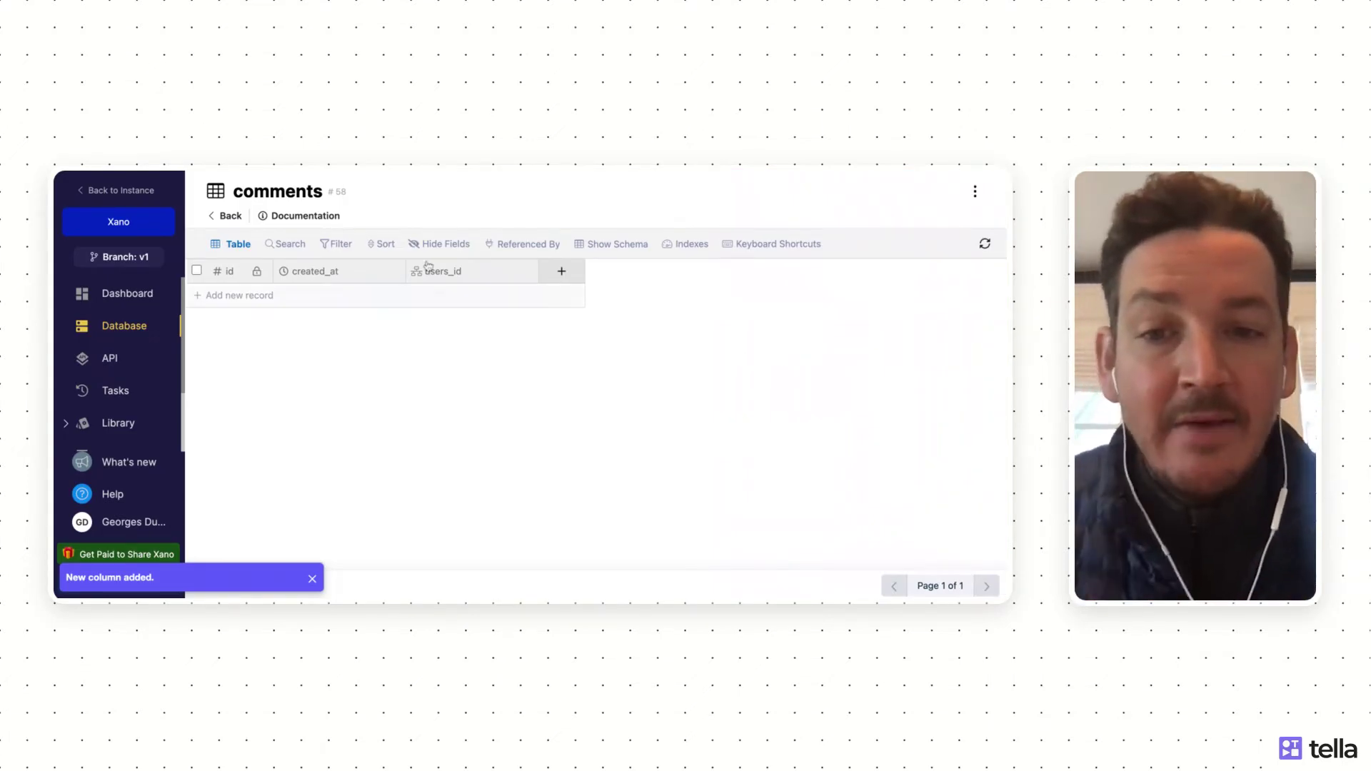
Step: Add a text-type field named text to the comments table
{"action": "left_click", "coordinate": [561, 270]}
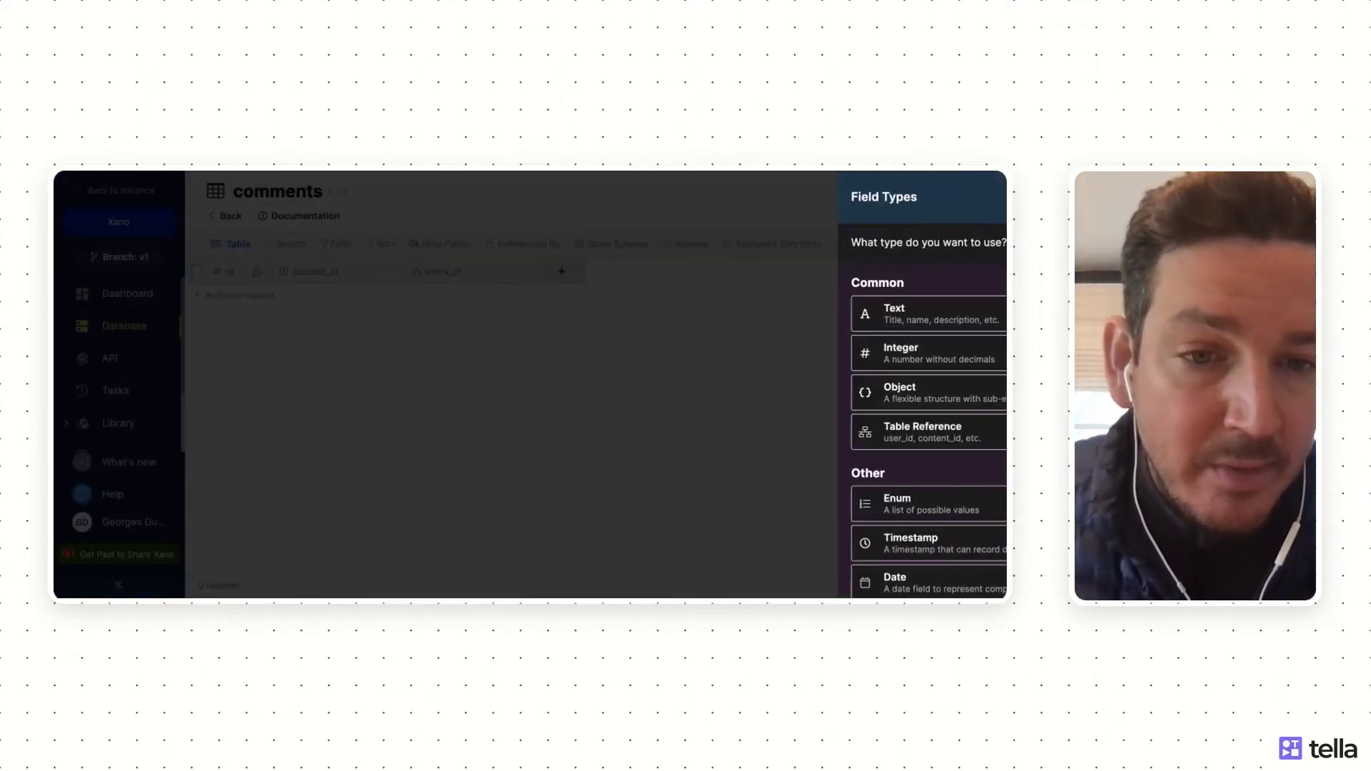
{"action": "left_click", "coordinate": [805, 327]}
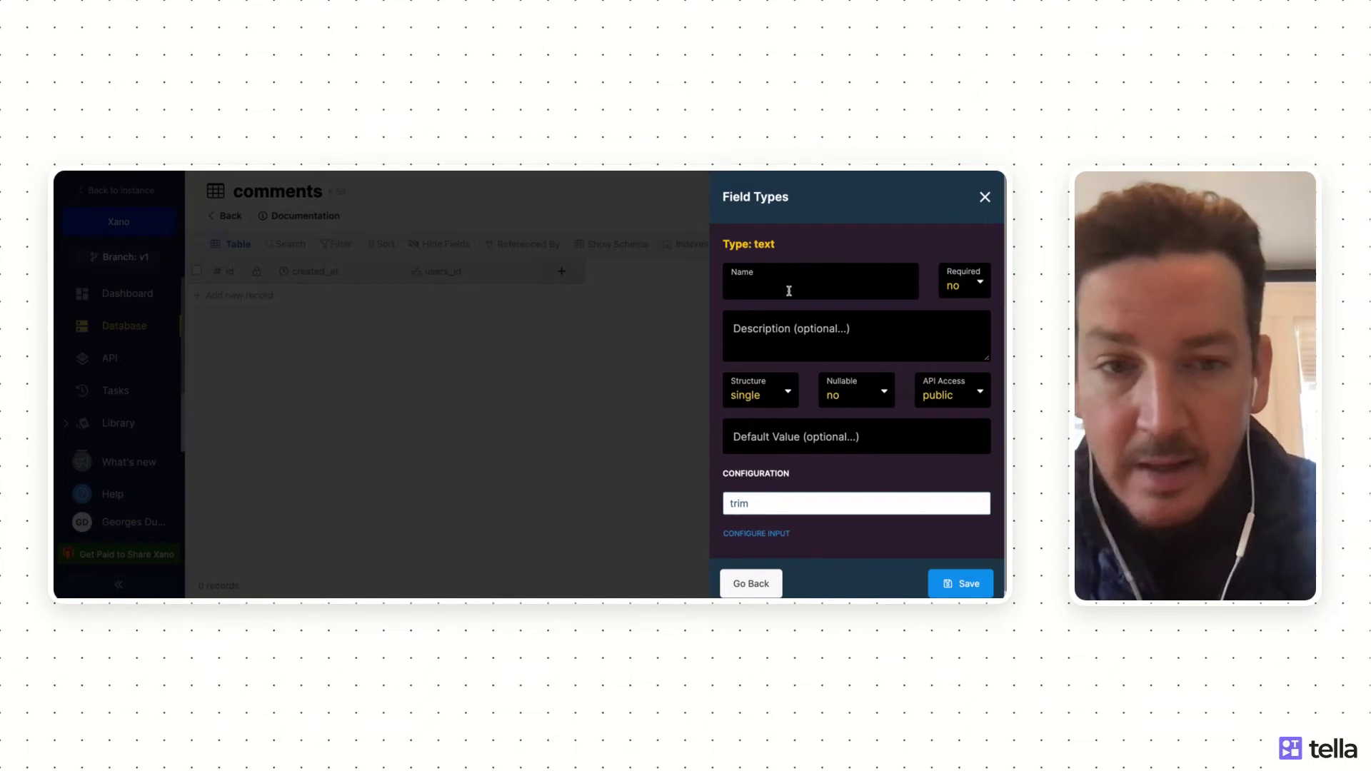
{"action": "type", "text": "text"}
{"action": "left_click", "coordinate": [961, 583]}
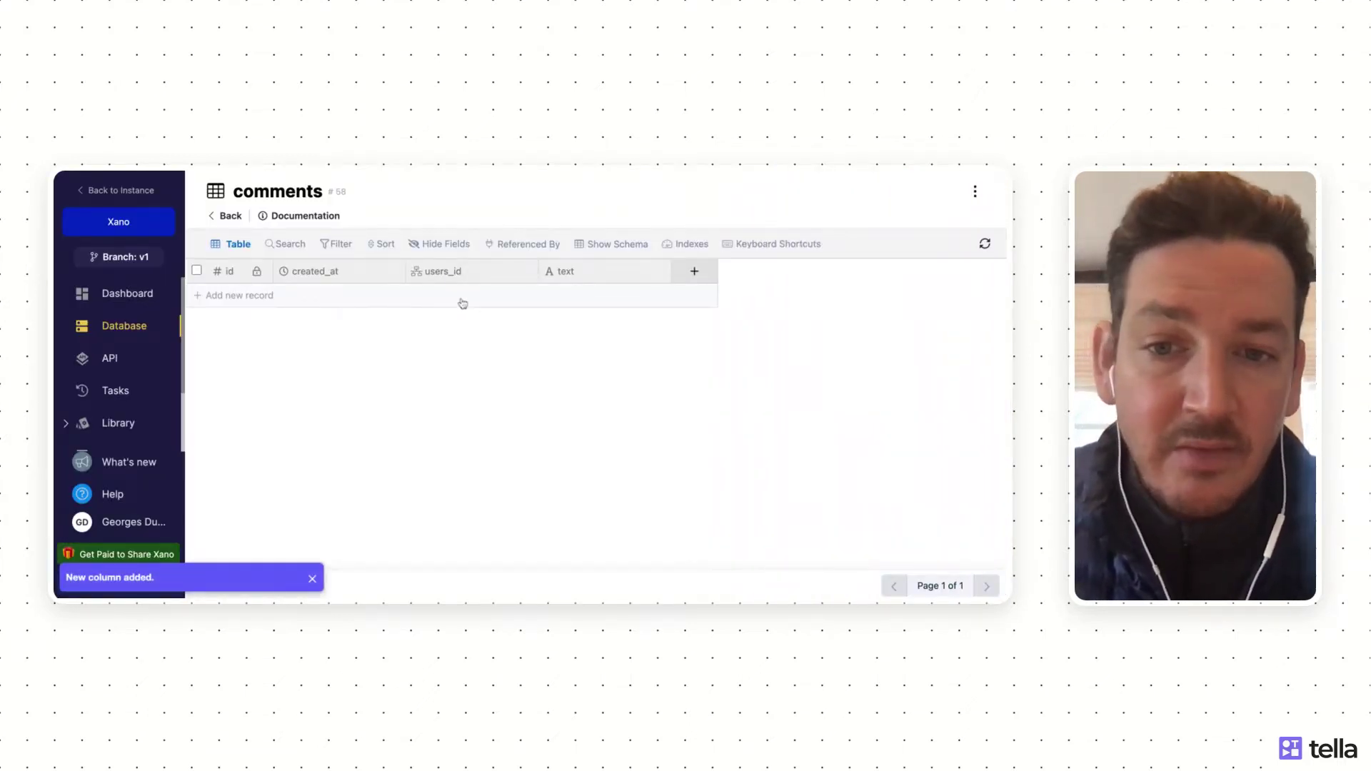
Step: Add a record to the comments table linked to user #1, with Yolo as its text
{"action": "left_click", "coordinate": [463, 302]}
{"action": "left_click", "coordinate": [443, 298]}
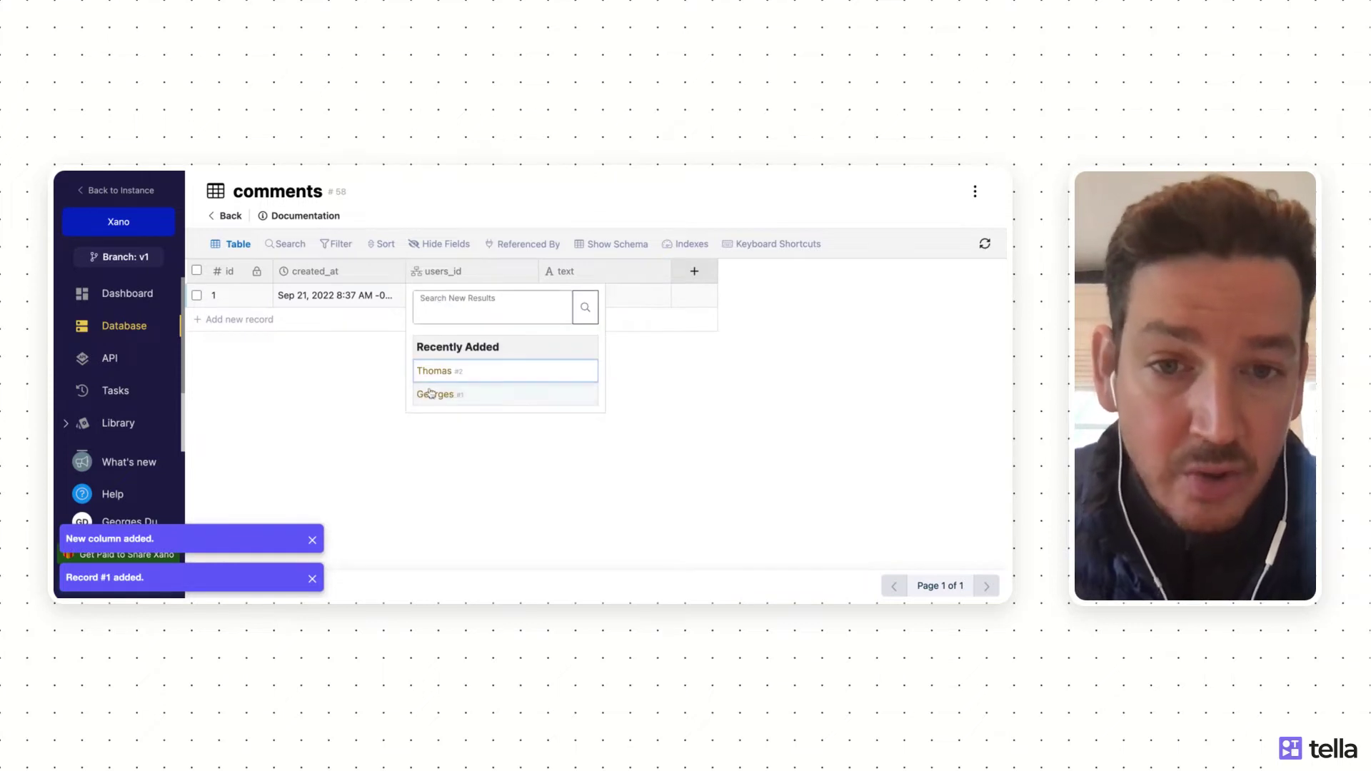
{"action": "left_click", "coordinate": [430, 393]}
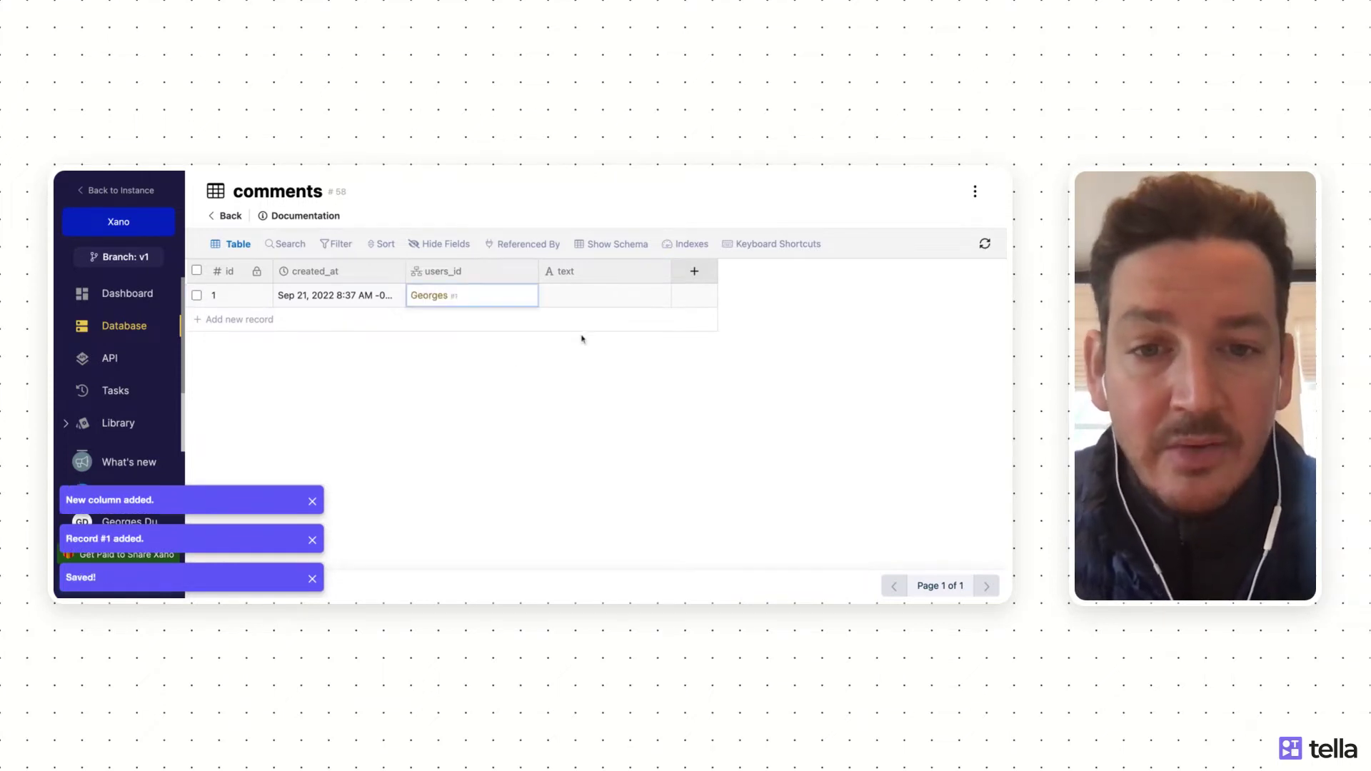
{"action": "left_click", "coordinate": [572, 300]}
{"action": "type", "text": "Yolo"}
{"action": "key", "text": "Return"}
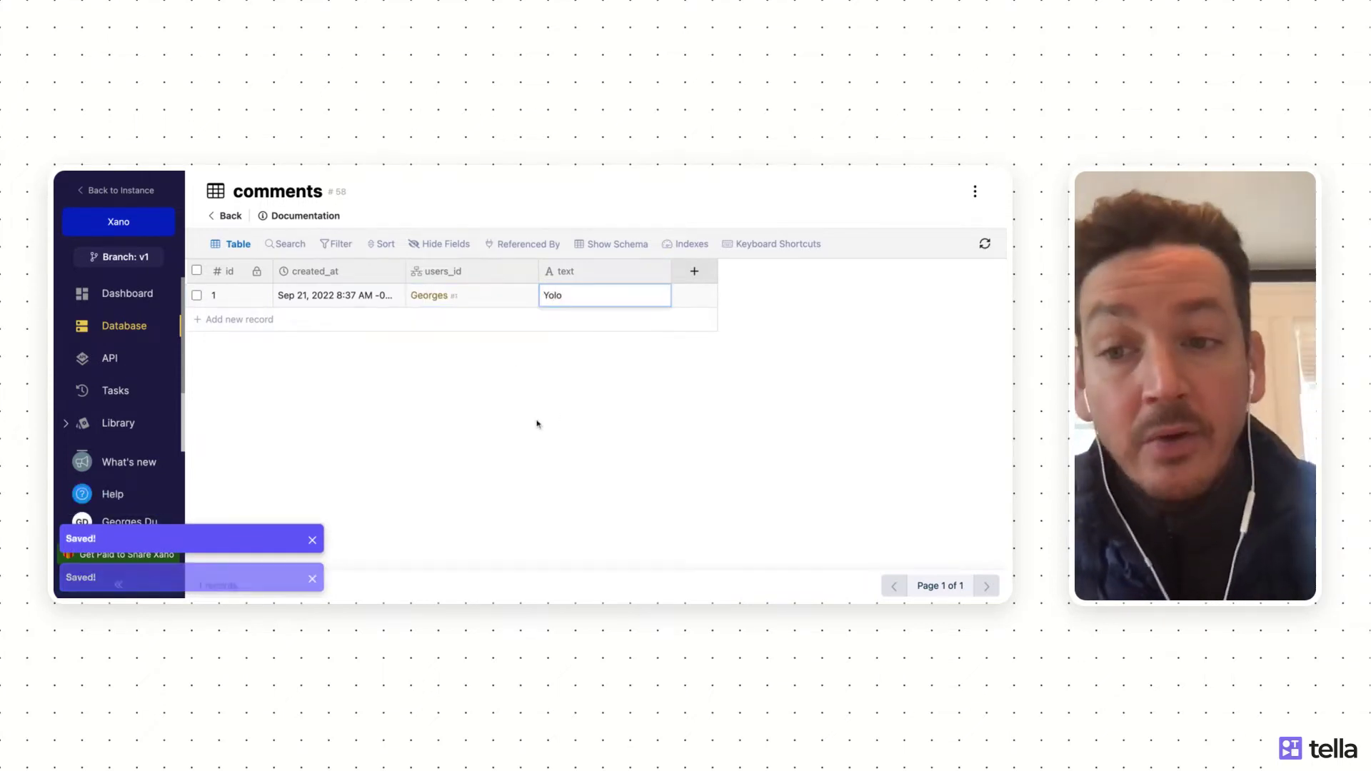
Step: Return to the database tables overview, and open the Default API group to see its endpoints
{"action": "left_click", "coordinate": [124, 325]}
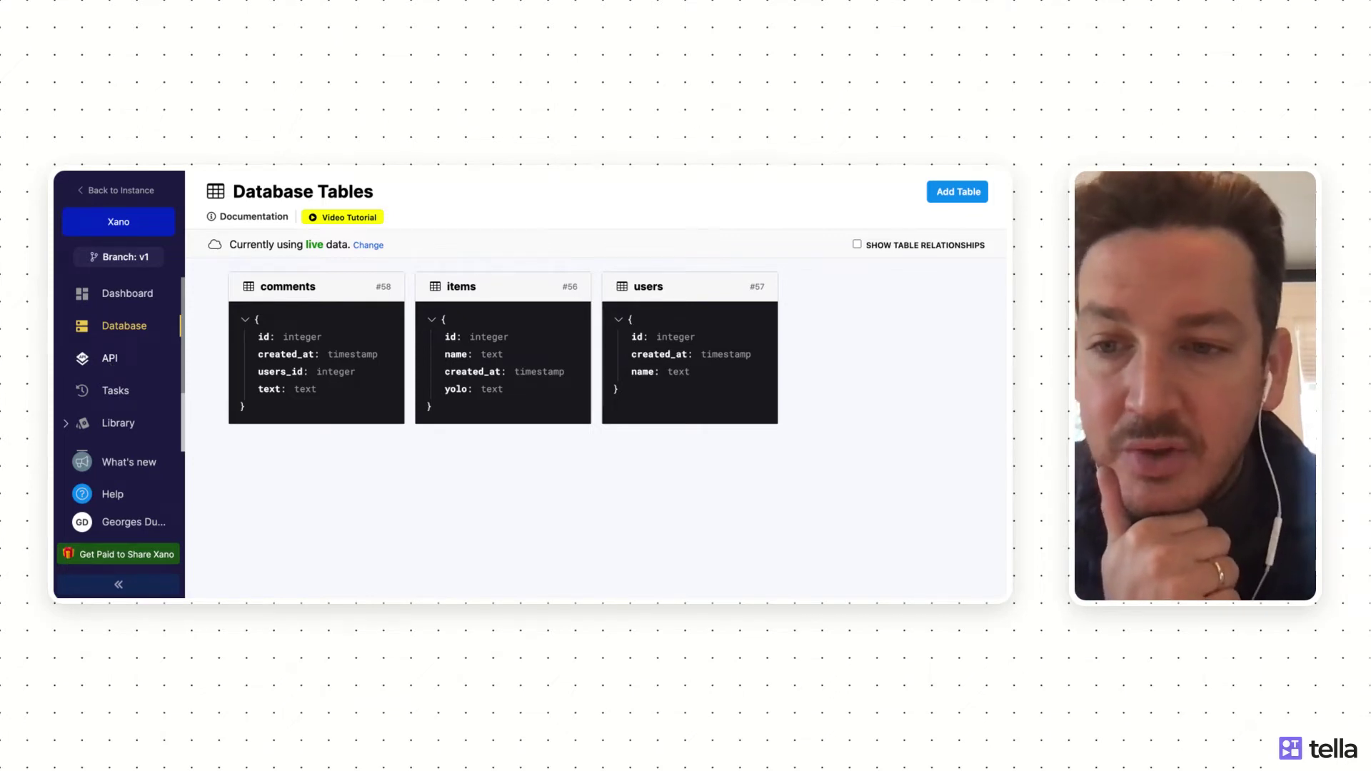
{"action": "left_click", "coordinate": [113, 359]}
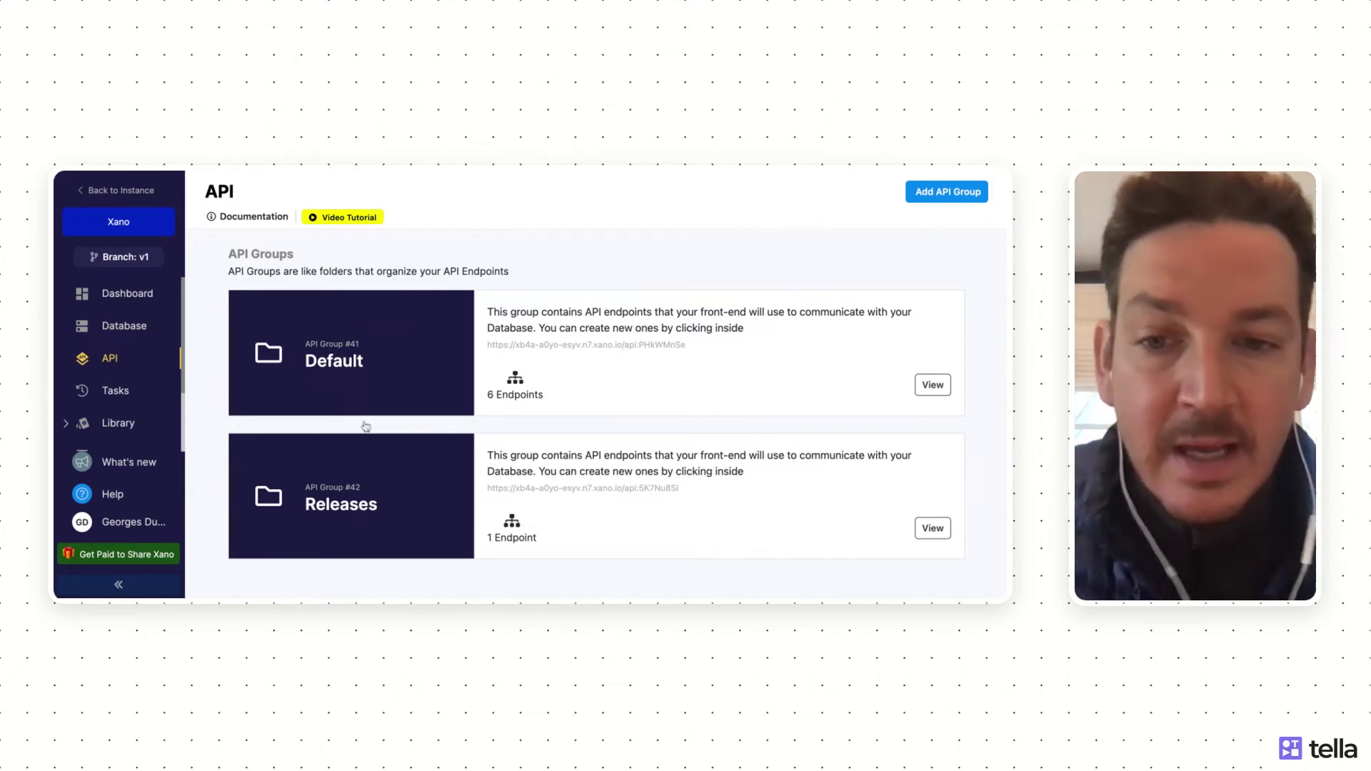
{"action": "left_click", "coordinate": [339, 364]}
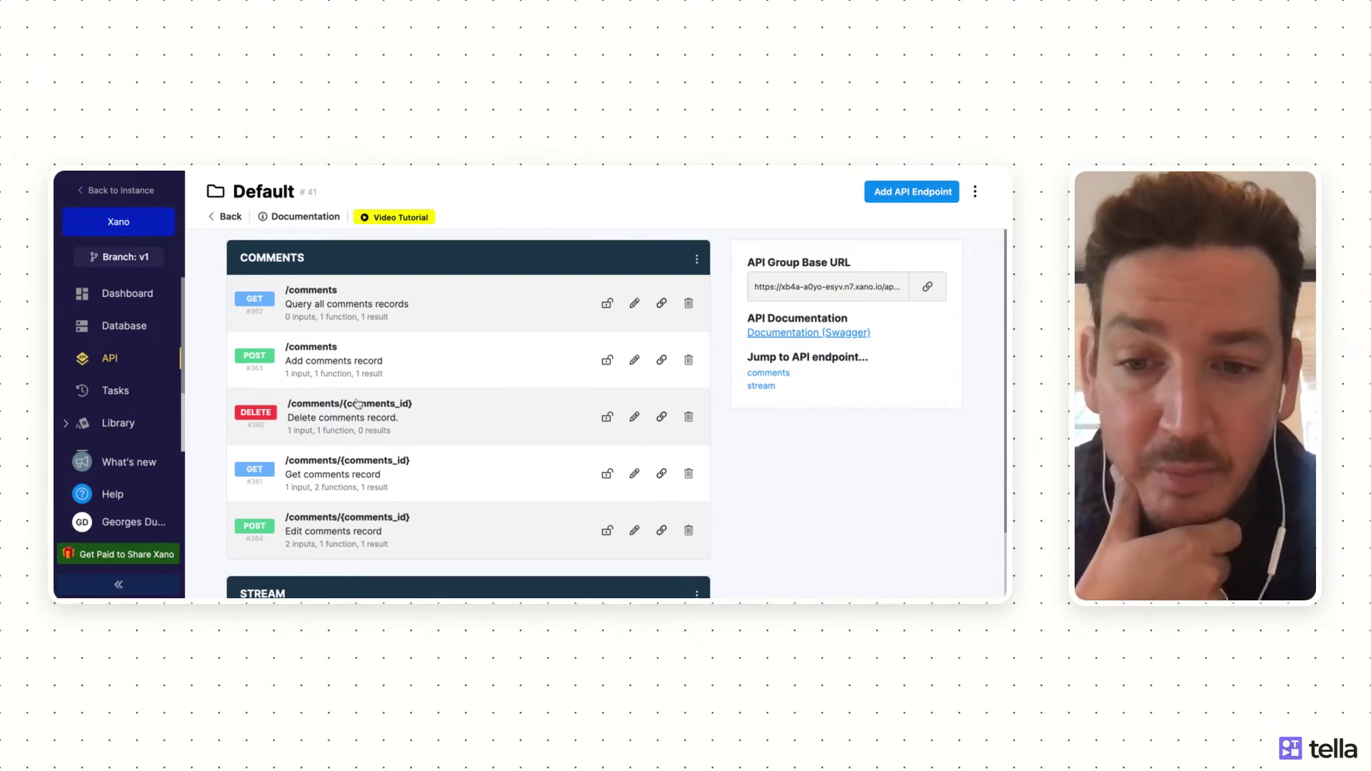
Step: Open the Edit comments record endpoint, examine its inputs, available function types and response, and return to the Default group
{"action": "left_click", "coordinate": [450, 537]}
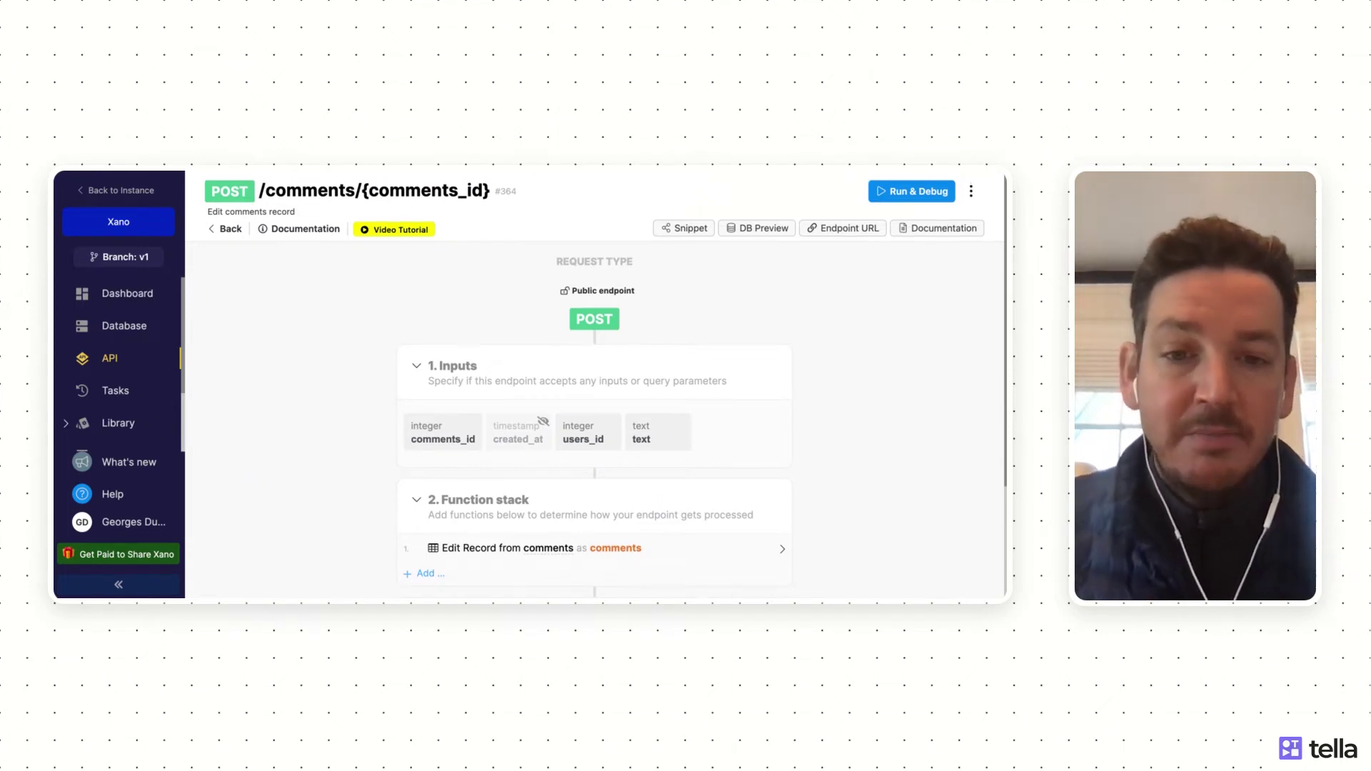
{"action": "scroll", "coordinate": [598, 383], "scroll_direction": "down", "scroll_amount": 2}
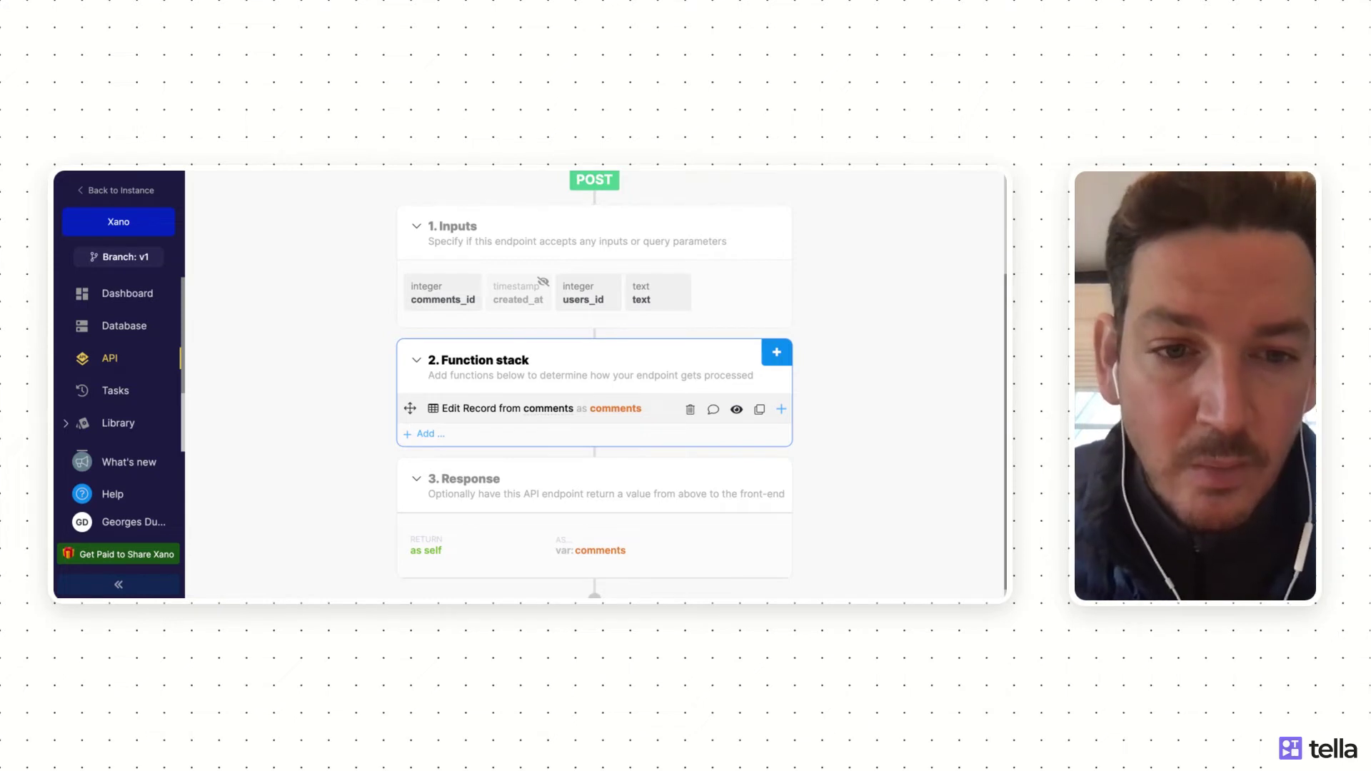
{"action": "left_click", "coordinate": [777, 353]}
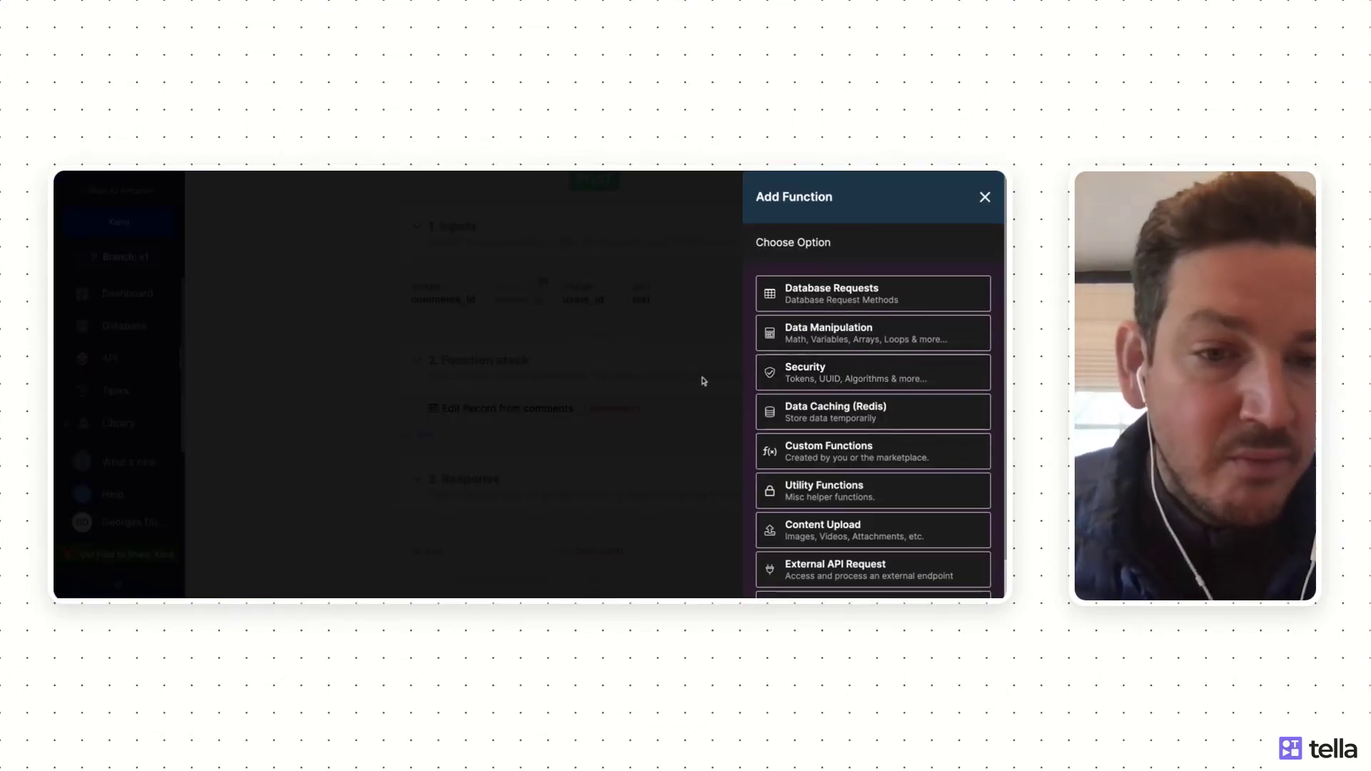
{"action": "scroll", "coordinate": [856, 414], "scroll_direction": "down", "scroll_amount": 1}
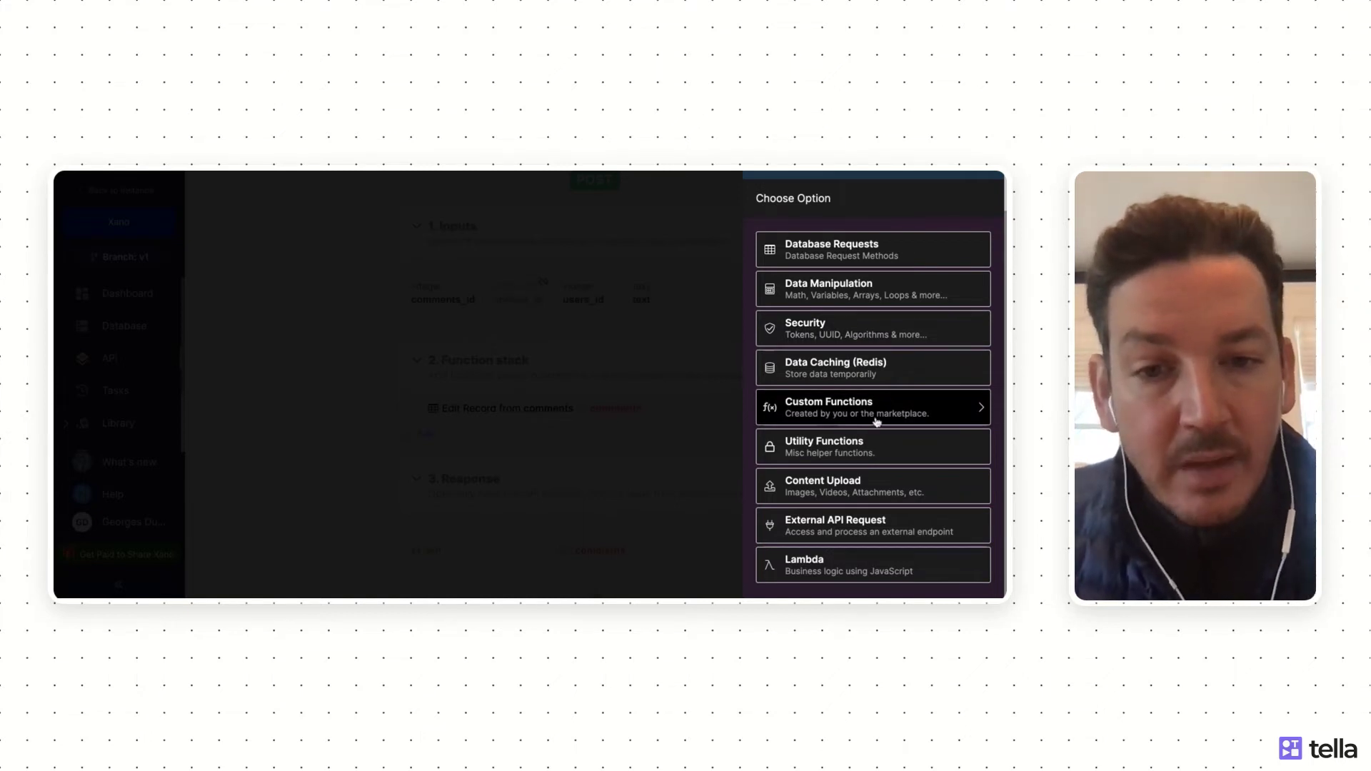
{"action": "left_click", "coordinate": [621, 375]}
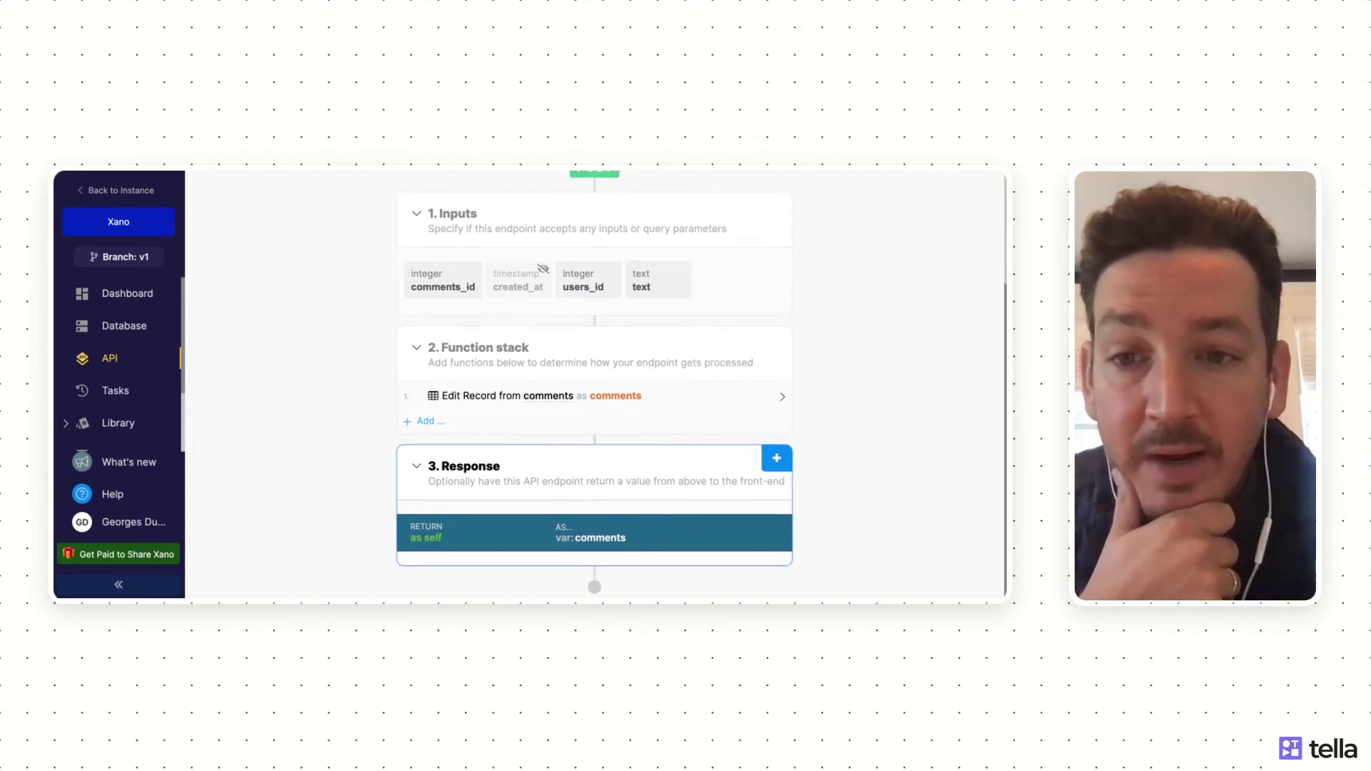
{"action": "scroll", "coordinate": [255, 230], "scroll_direction": "up", "scroll_amount": 3}
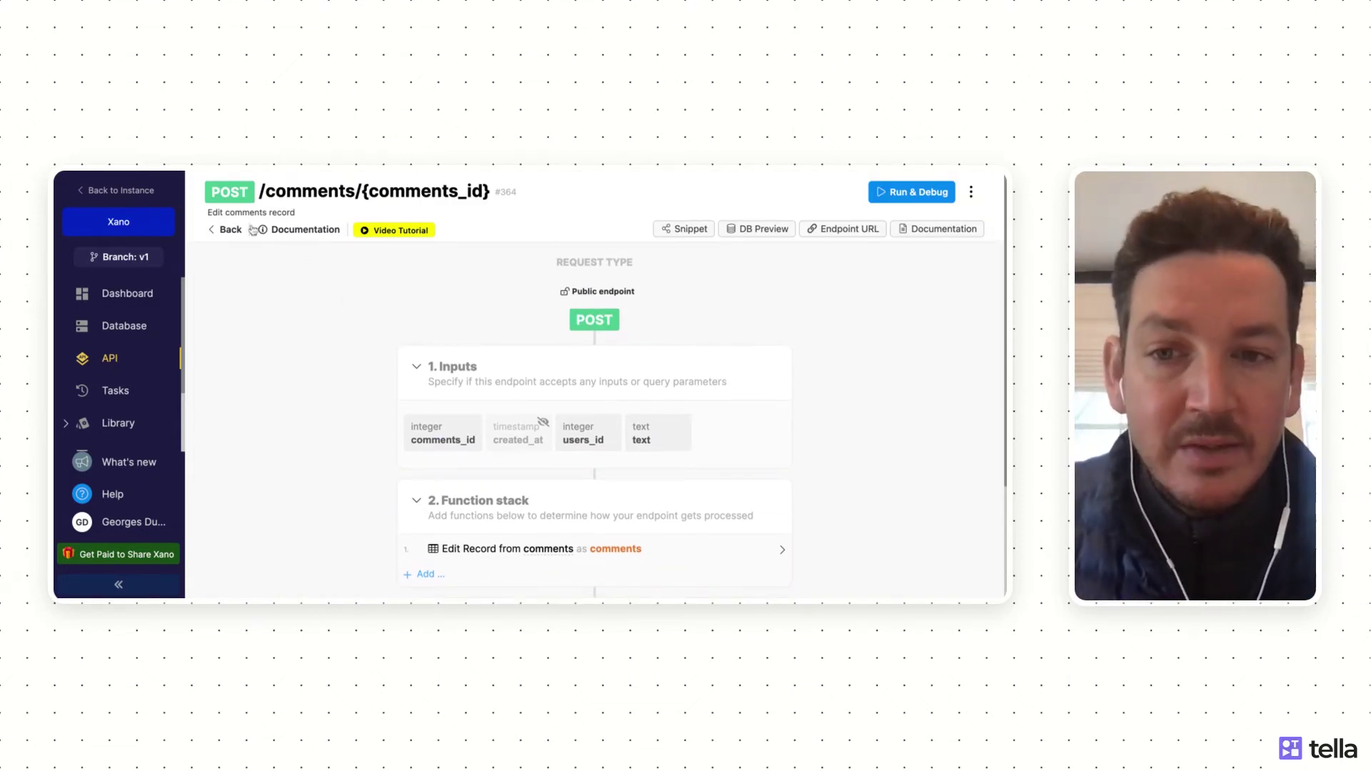
{"action": "left_click", "coordinate": [230, 229]}
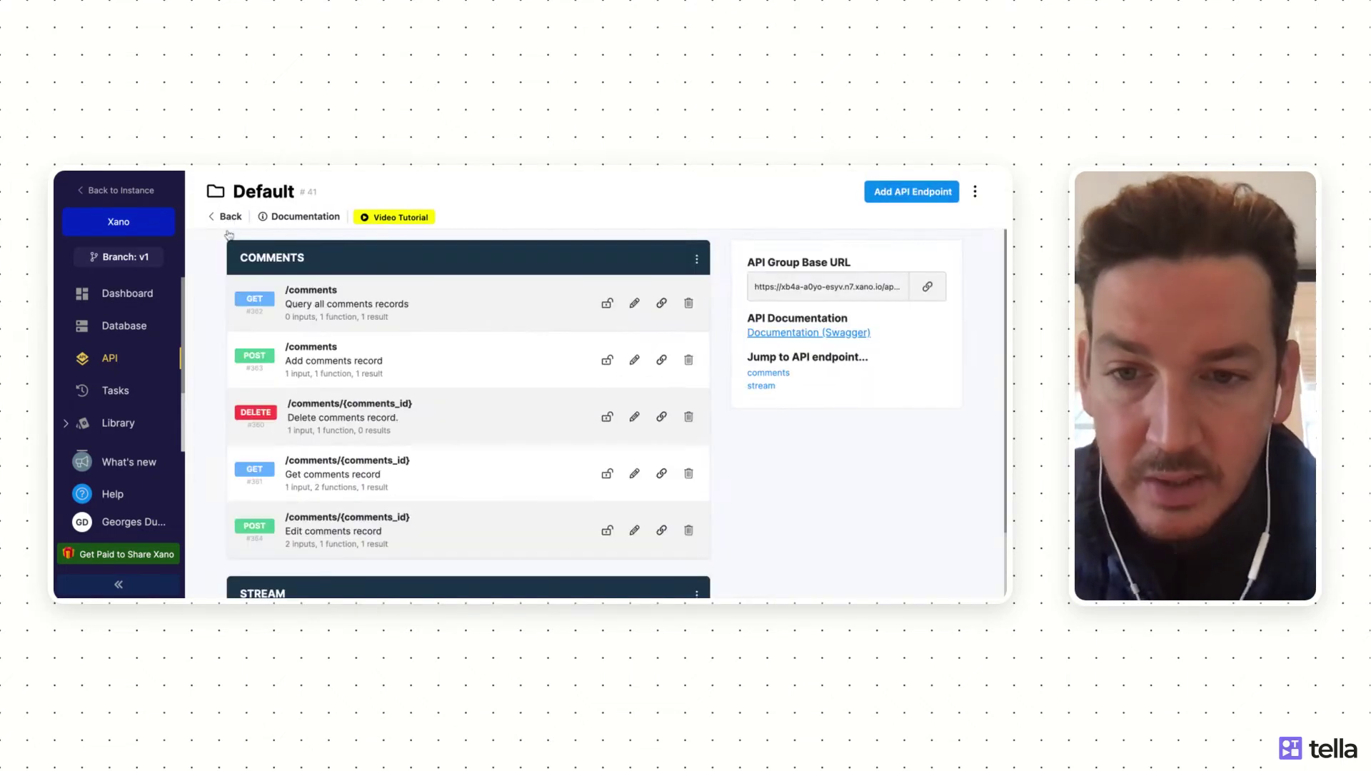
Step: Open the Delete comments record endpoint, examine its inputs, function stack and response, and return to the endpoint list
{"action": "scroll", "coordinate": [394, 386], "scroll_direction": "down", "scroll_amount": 2}
{"action": "left_click", "coordinate": [444, 368]}
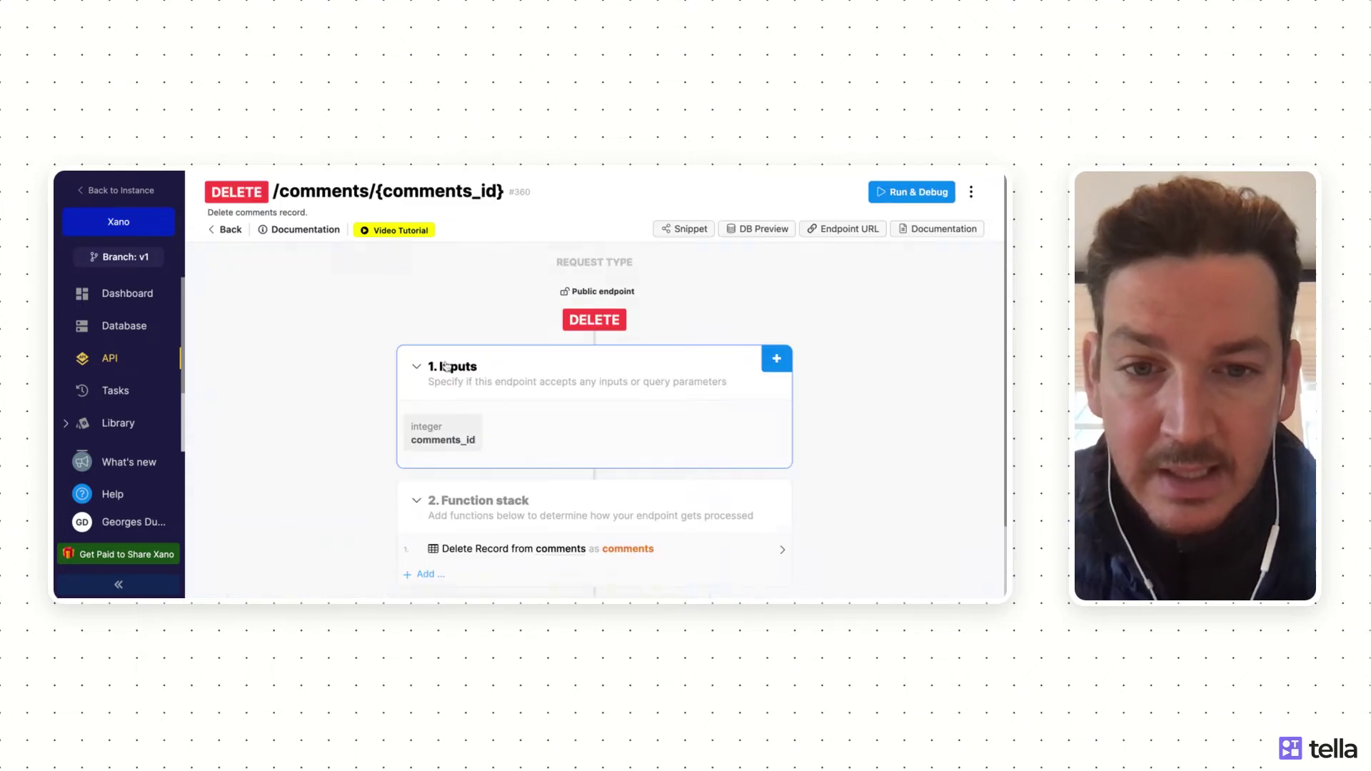
{"action": "scroll", "coordinate": [444, 366], "scroll_direction": "down", "scroll_amount": 2}
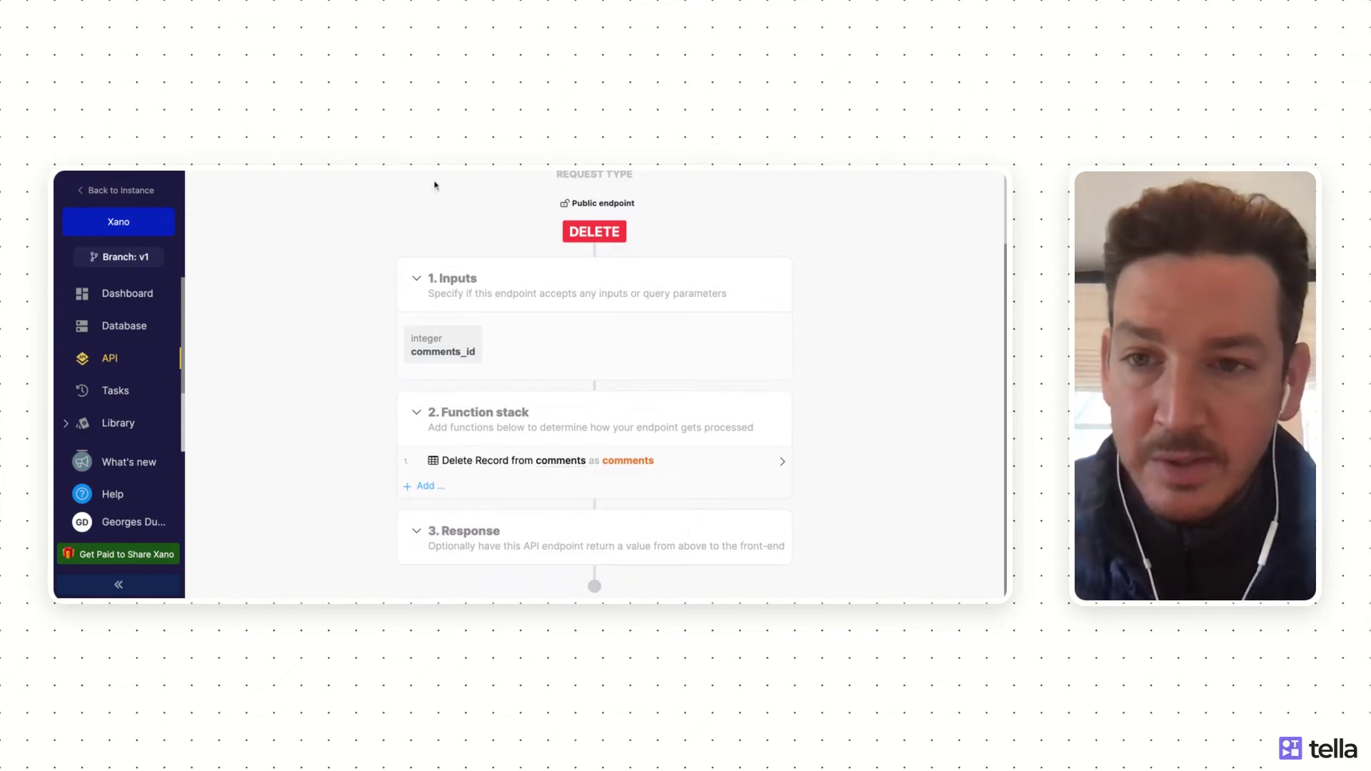
{"action": "key", "text": "alt+Left"}
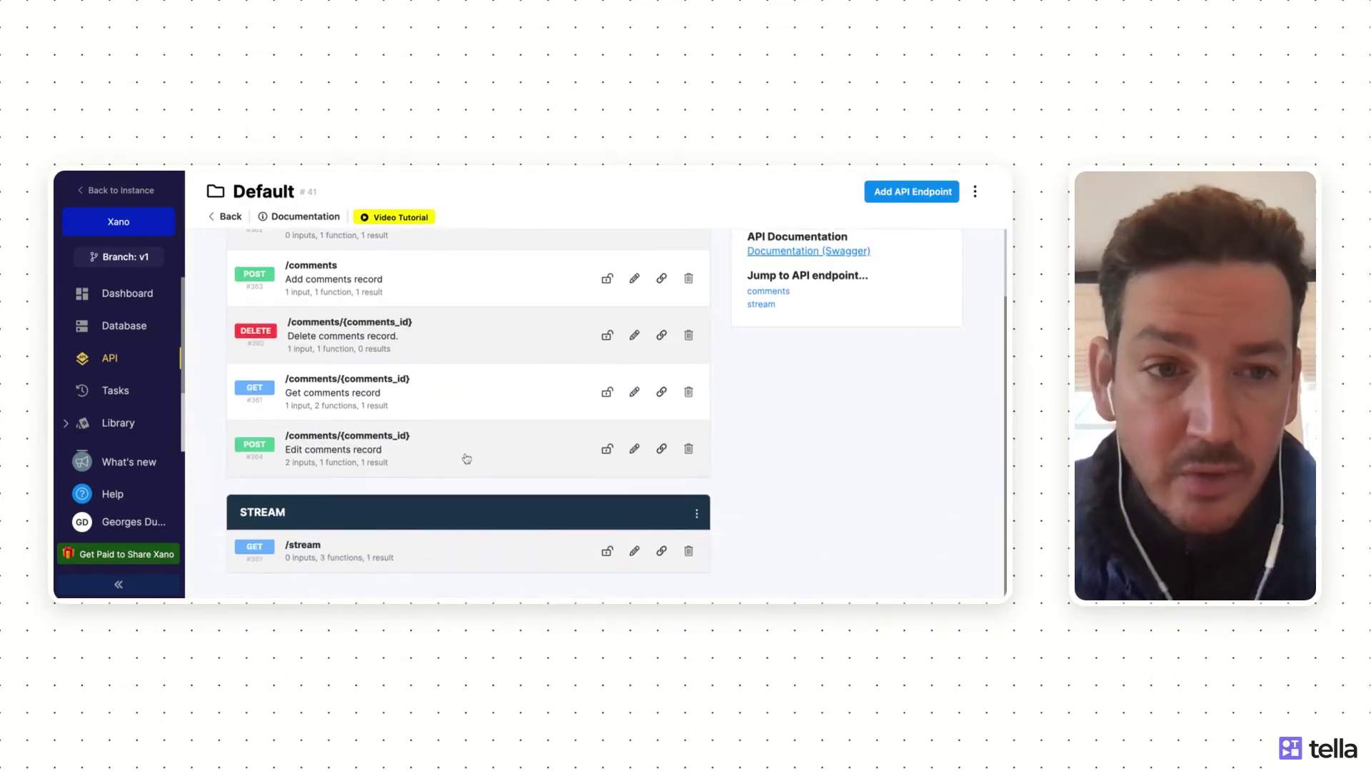
{"action": "scroll", "coordinate": [668, 362], "scroll_direction": "up", "scroll_amount": 2}
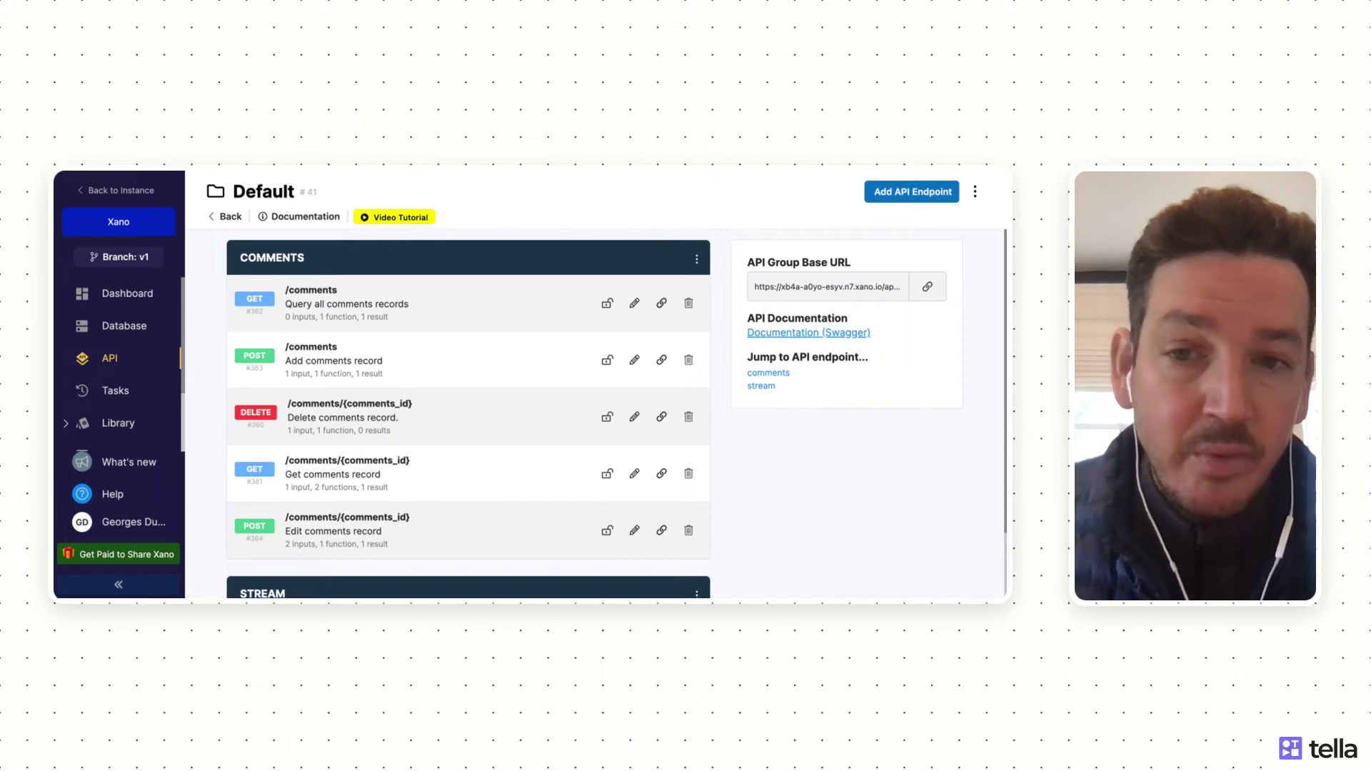
Step: Create a GET API endpoint from scratch named users, with authentication disabled
{"action": "left_click", "coordinate": [912, 192]}
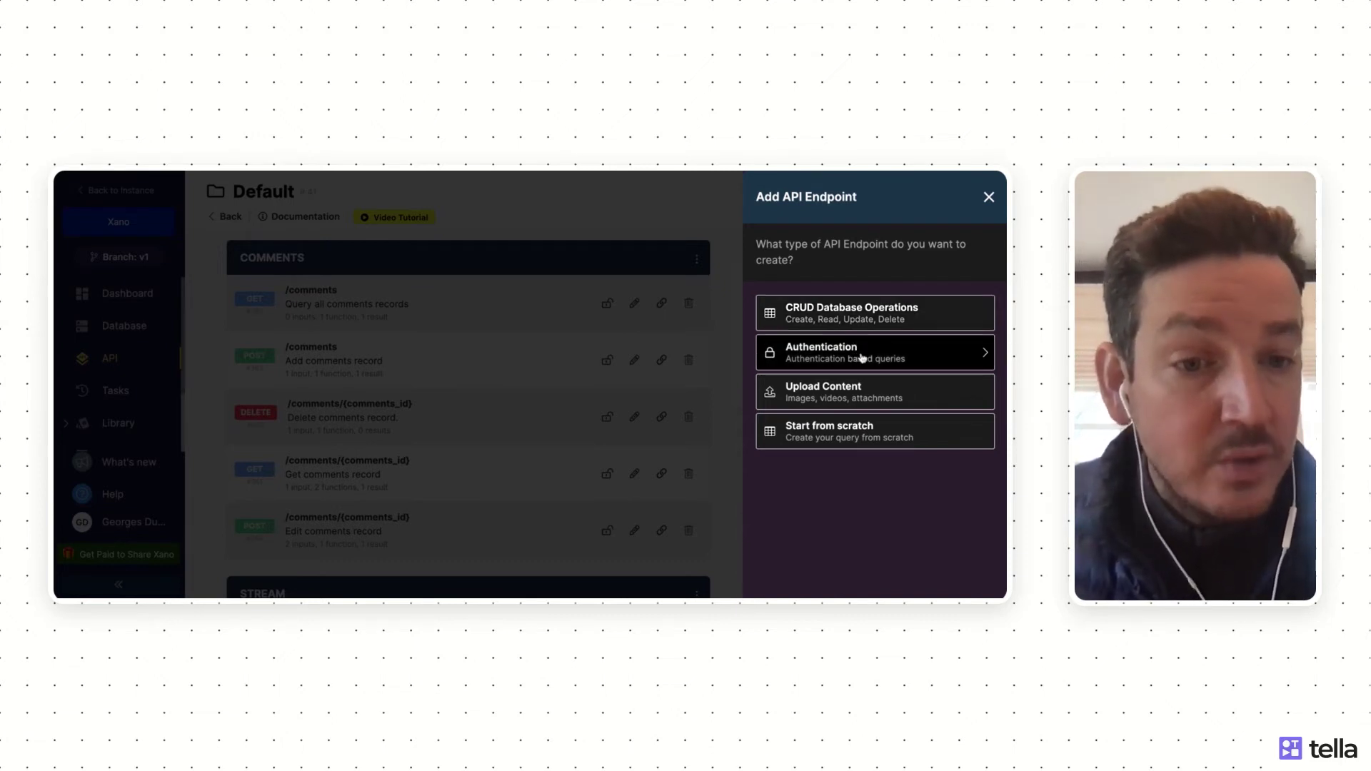
{"action": "left_click", "coordinate": [841, 438]}
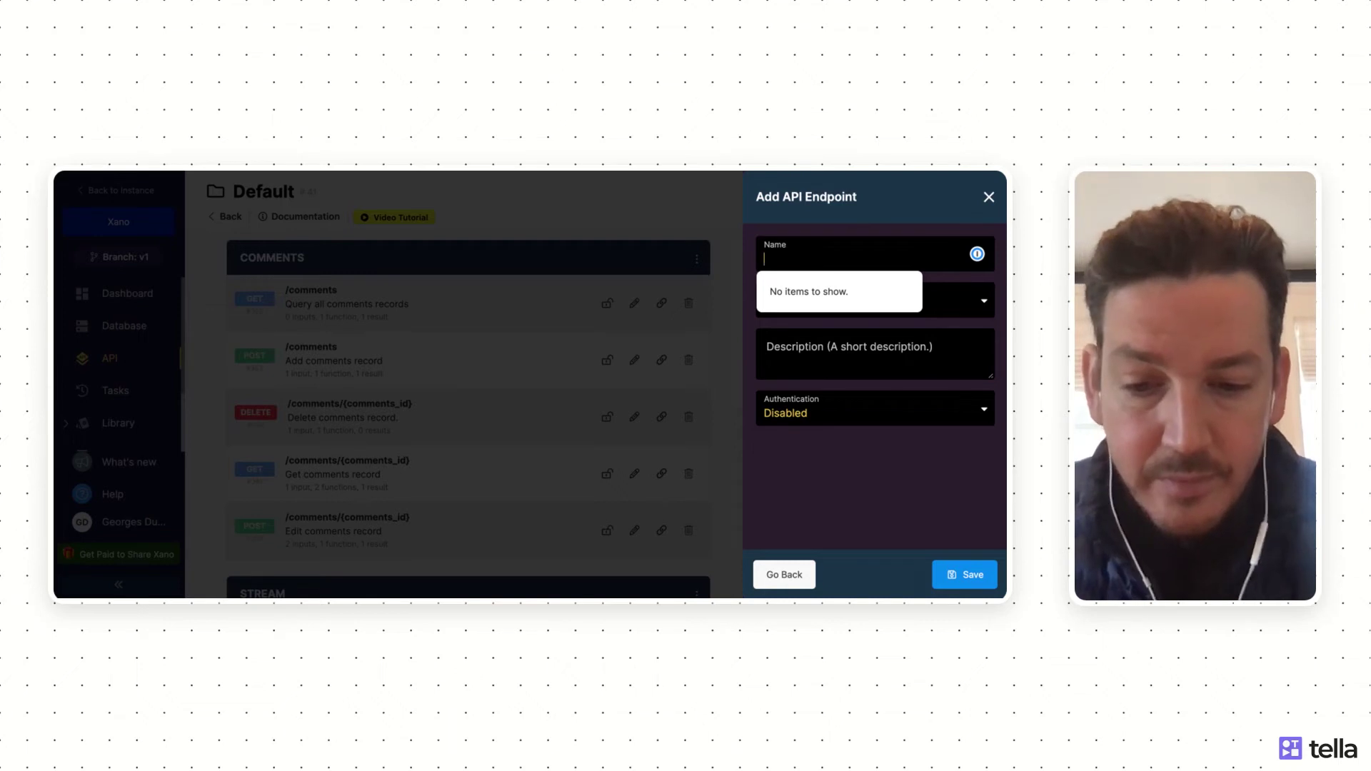
{"action": "type", "text": "user"}
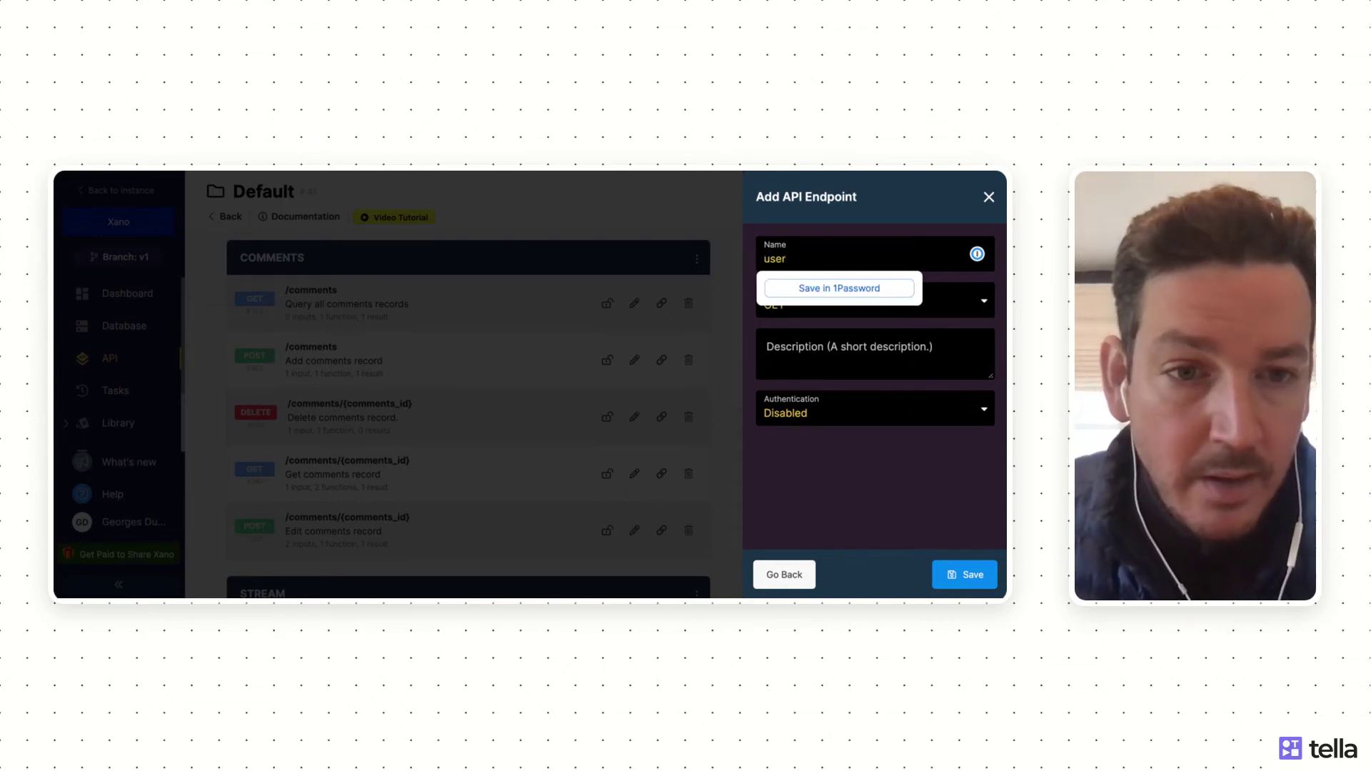
{"action": "type", "text": "s"}
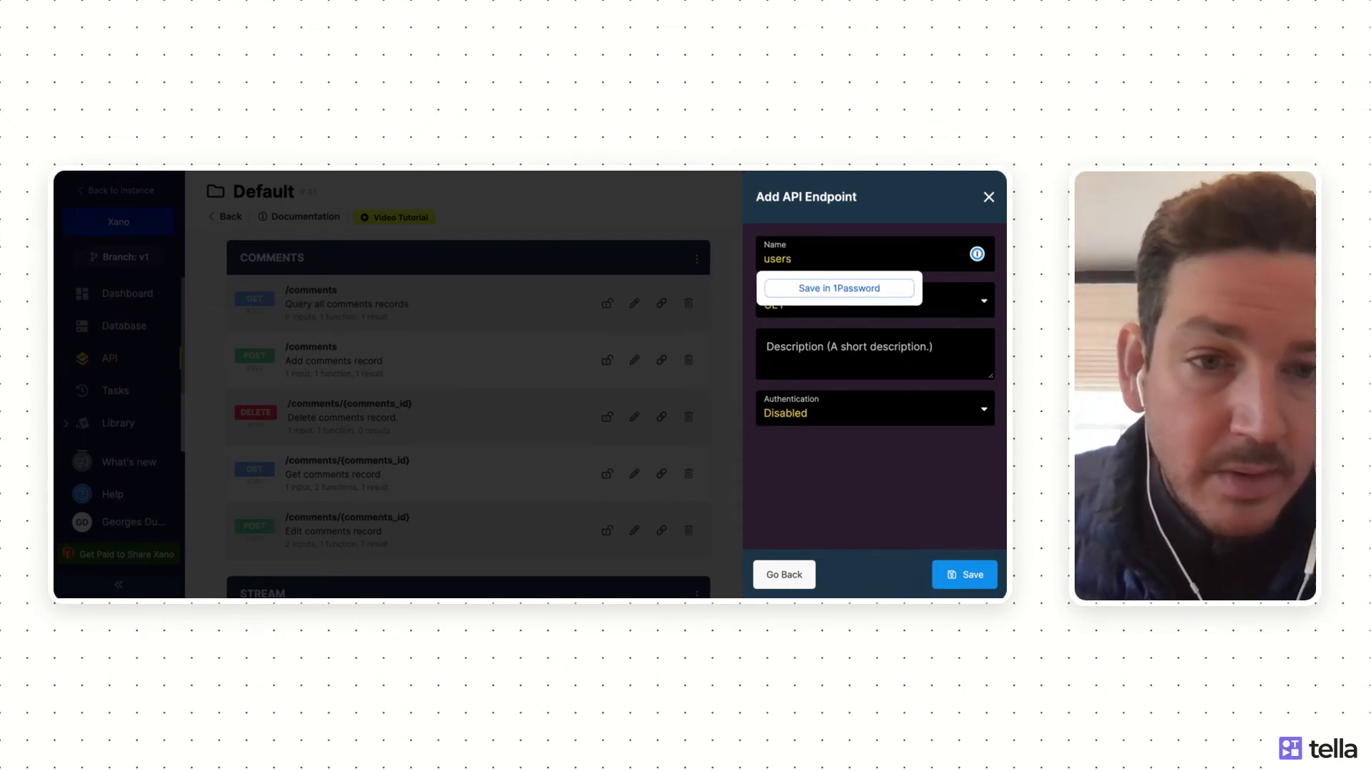
{"action": "left_click", "coordinate": [979, 581]}
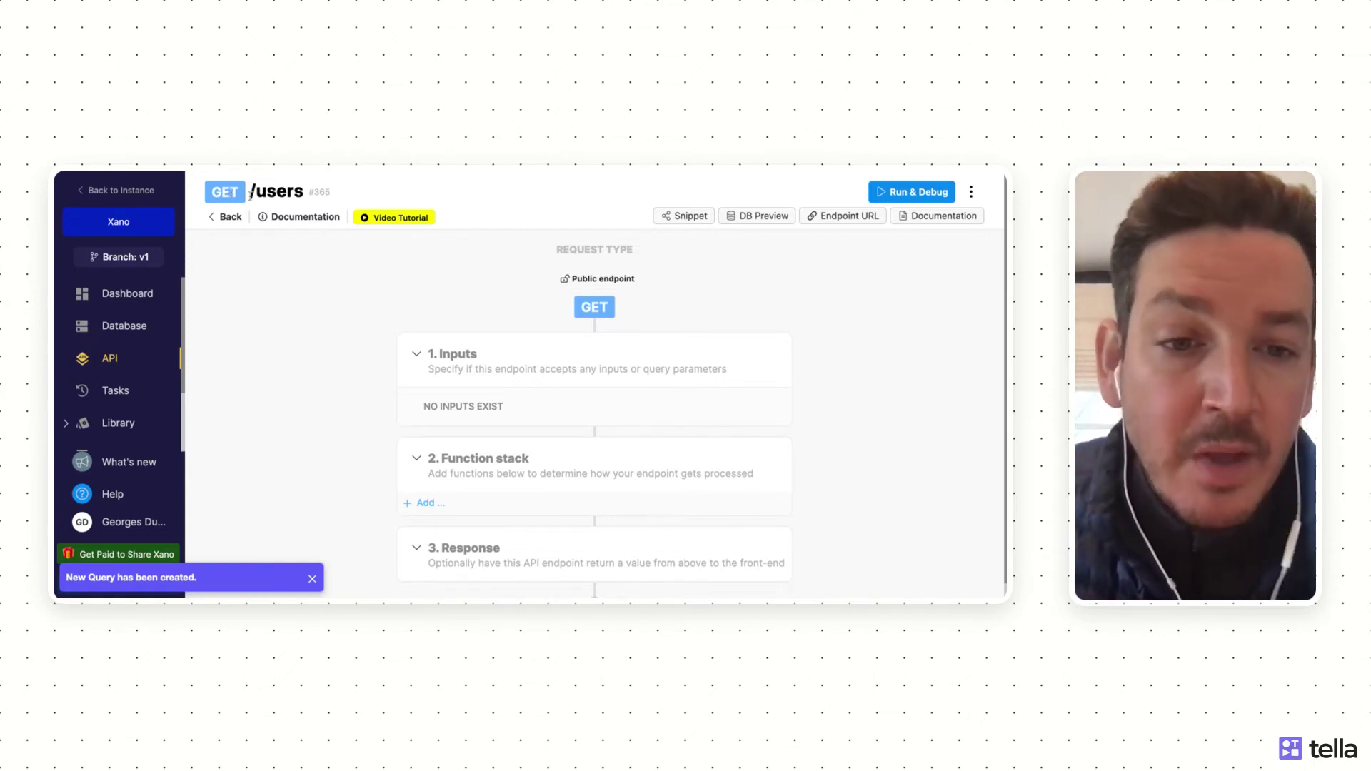
Step: Add a text input named name to the users endpoint
{"action": "mouse_move", "coordinate": [495, 420]}
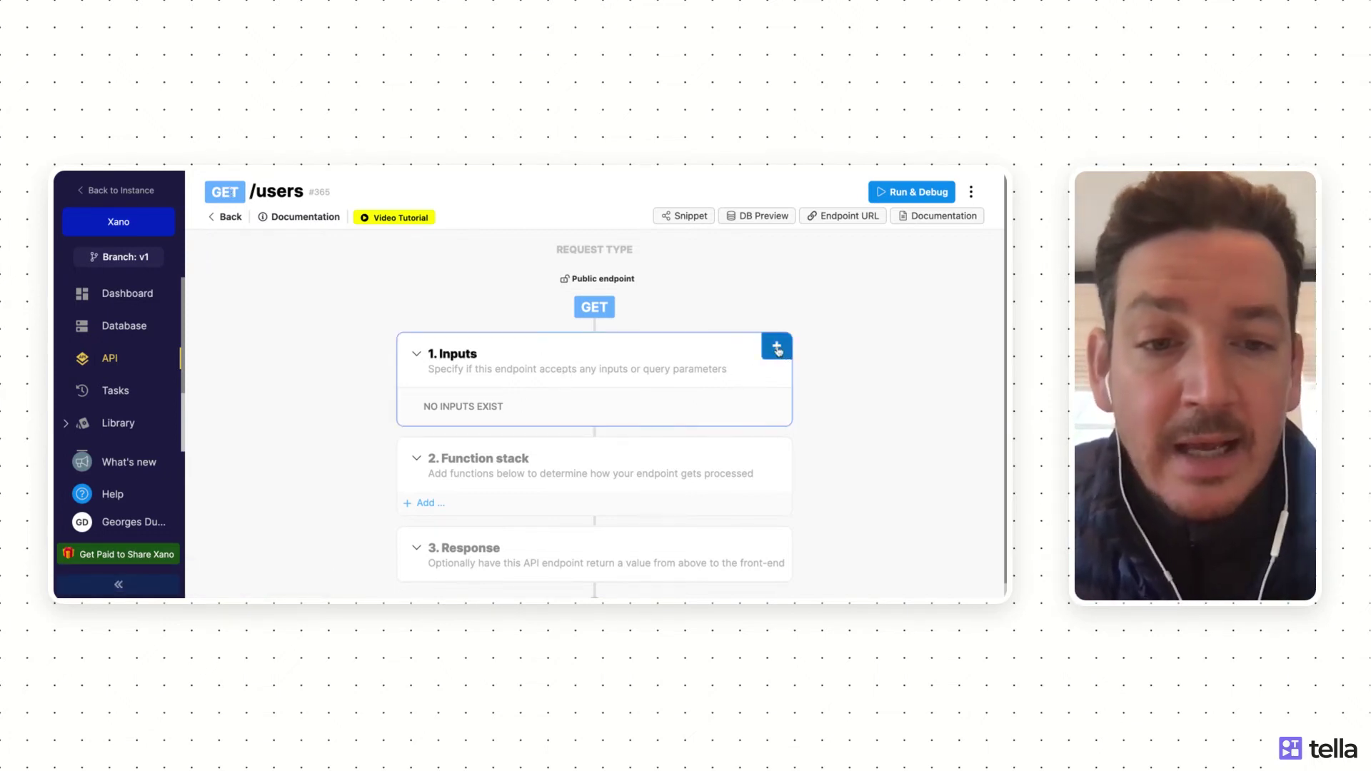
{"action": "left_click", "coordinate": [778, 348]}
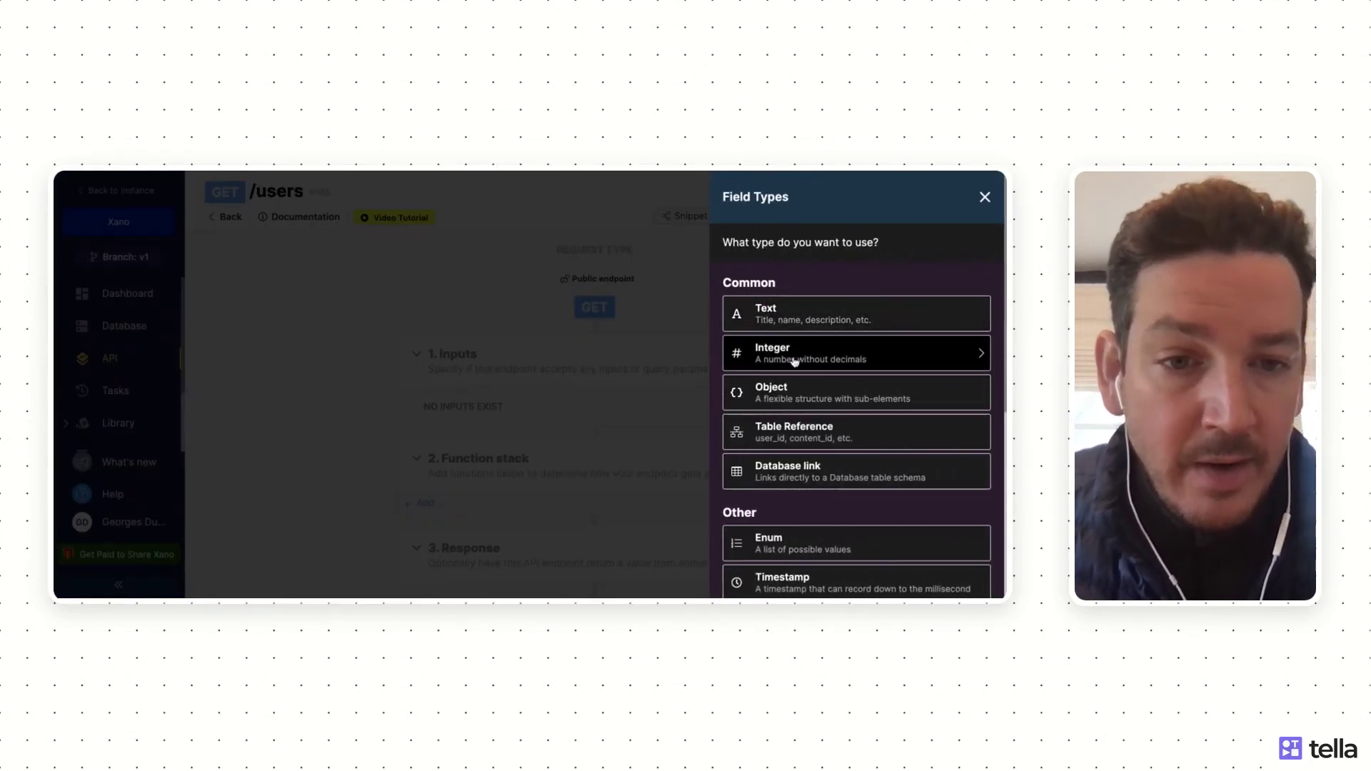
{"action": "left_click", "coordinate": [798, 318]}
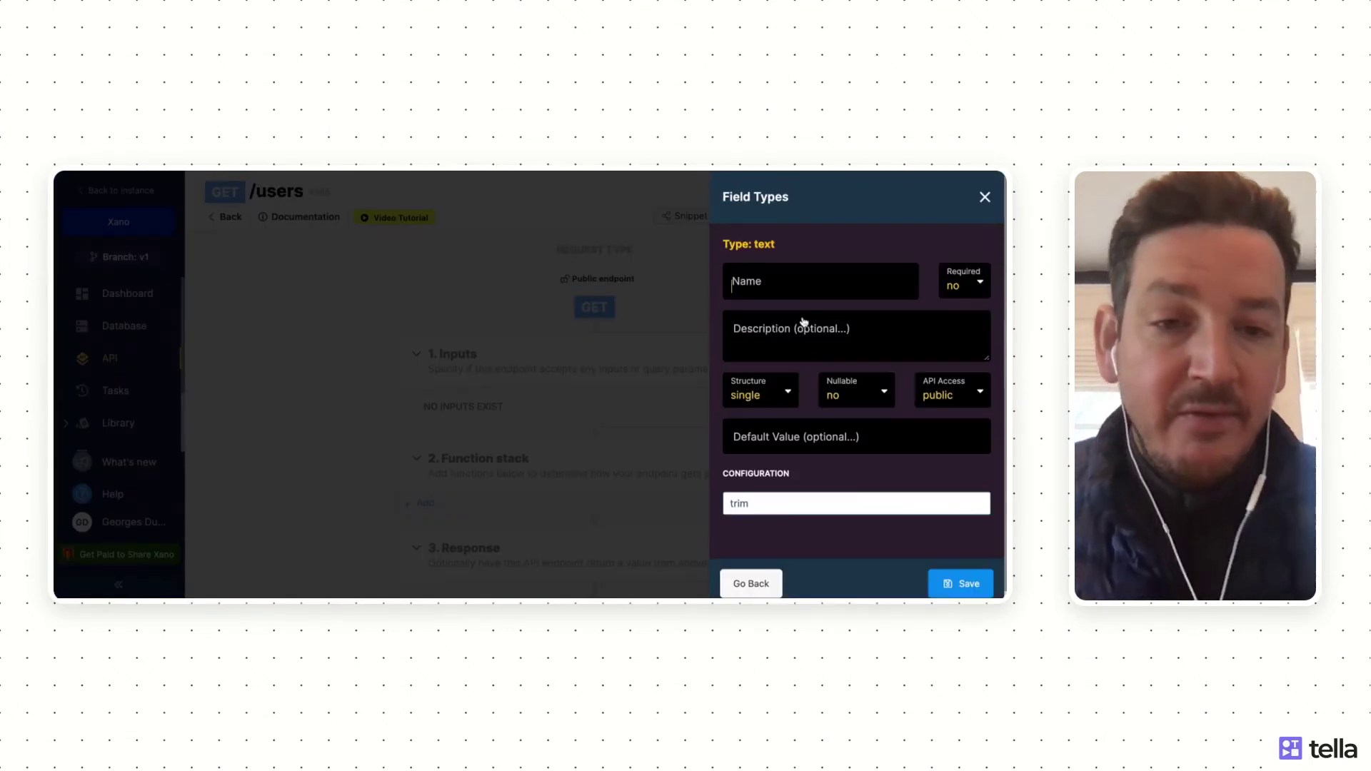
{"action": "left_click", "coordinate": [761, 267]}
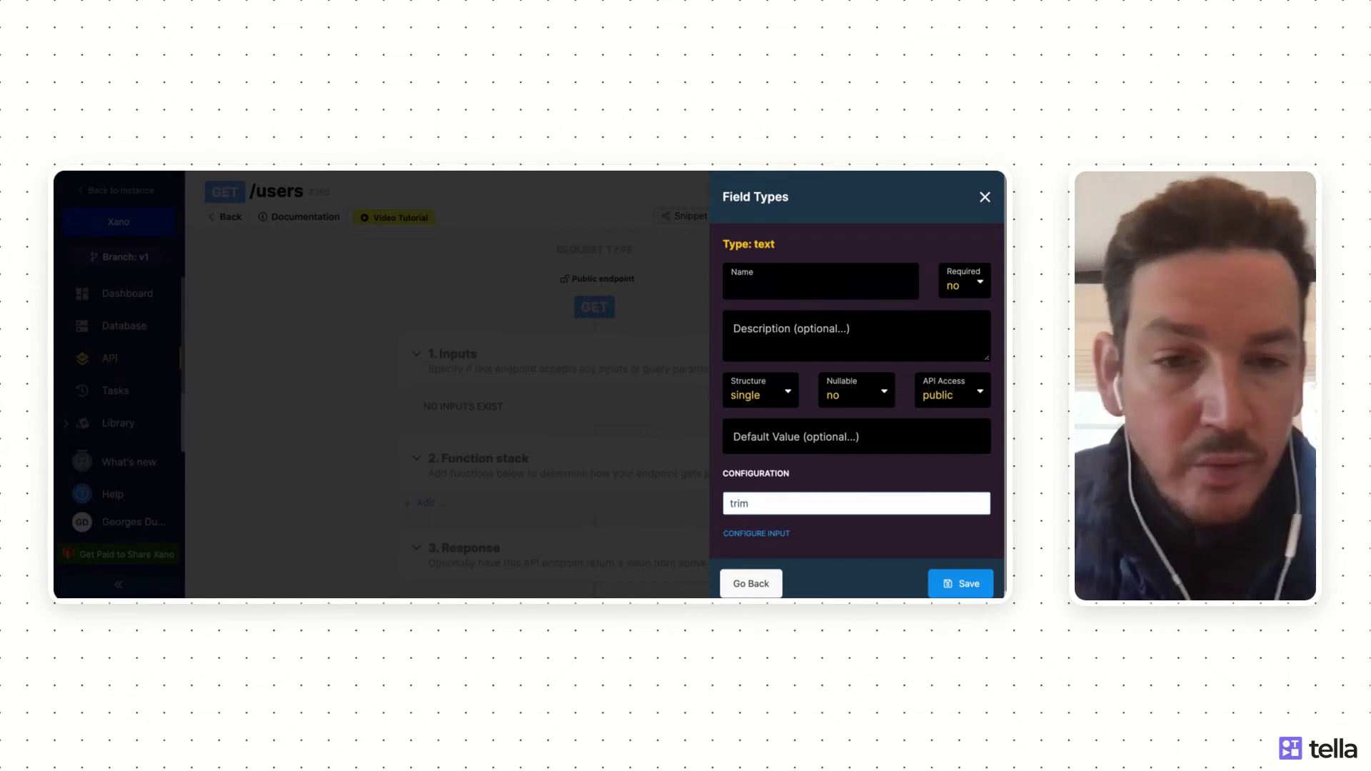
{"action": "type", "text": "name"}
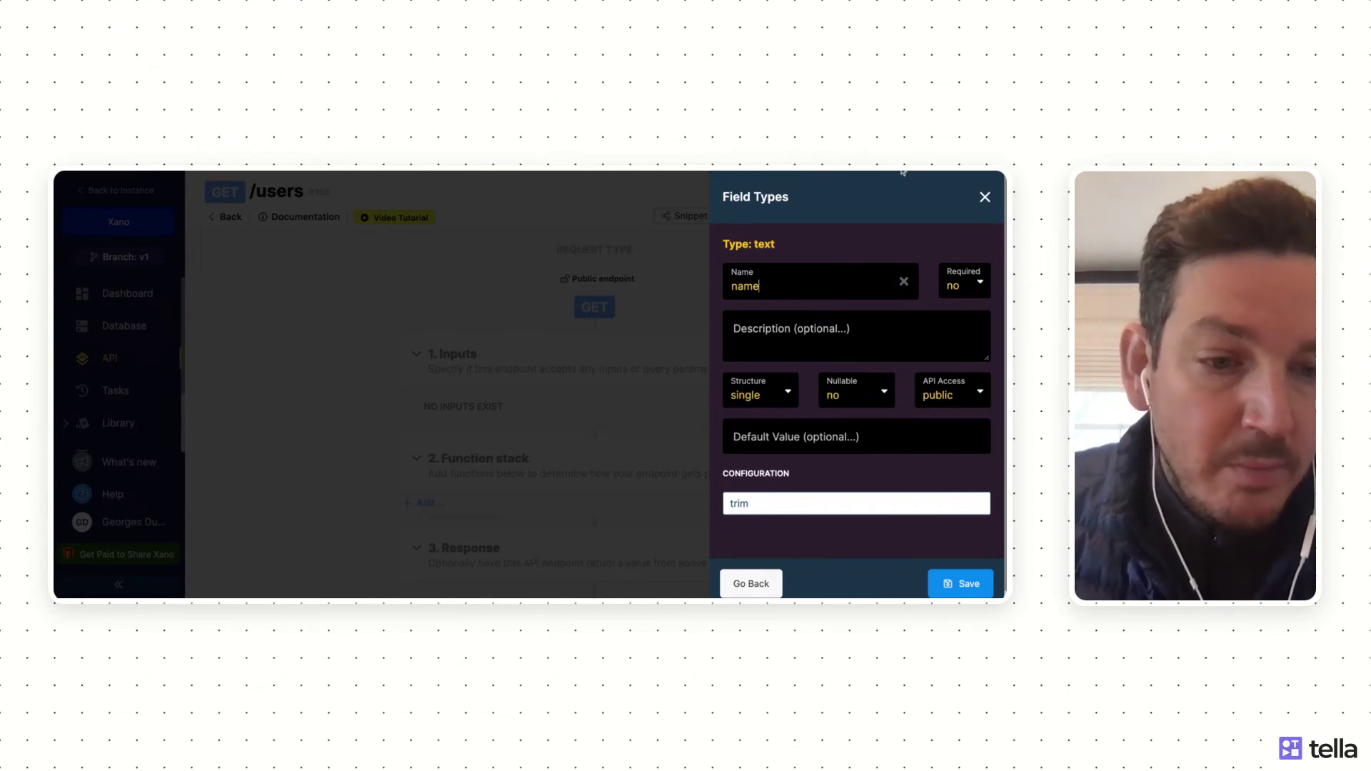
{"action": "left_click", "coordinate": [962, 590]}
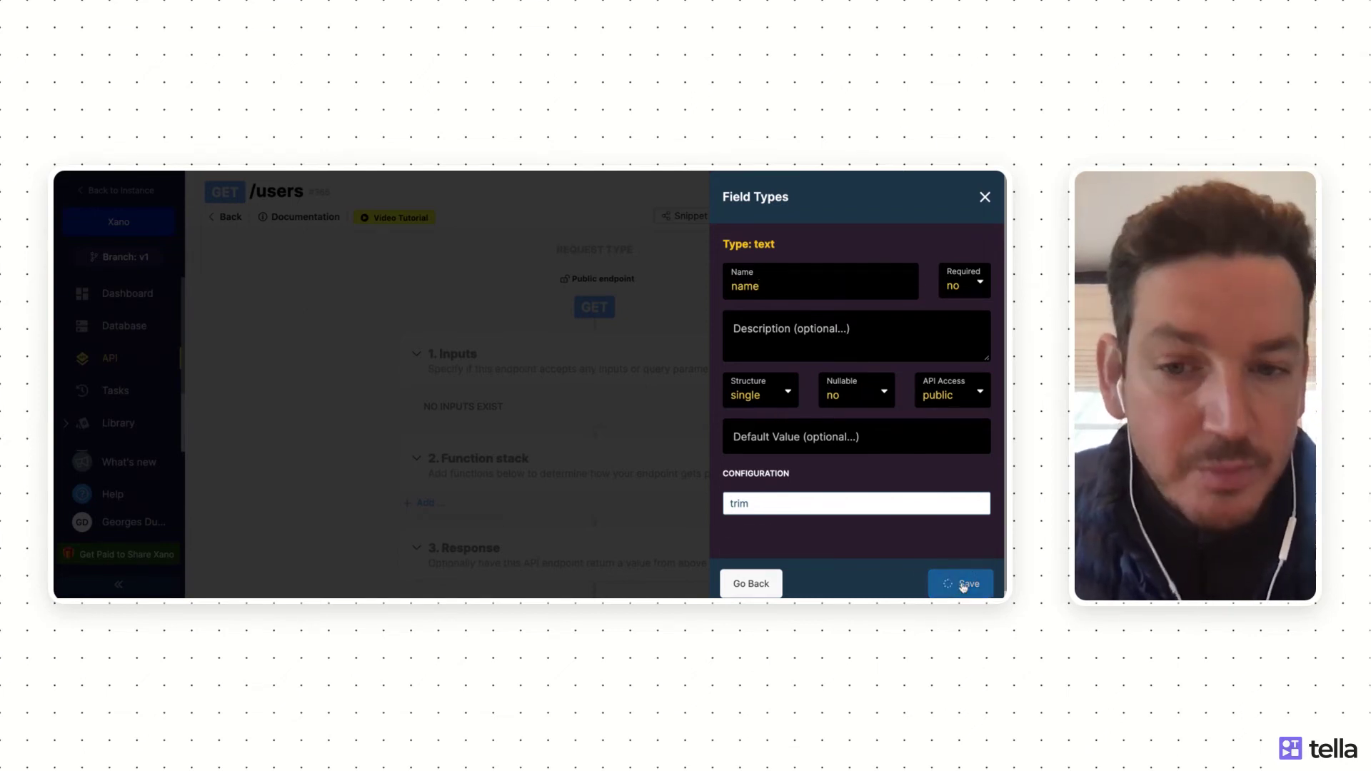
Step: Add a Query all Records database request on the users table to the endpoint's function stack
{"action": "scroll", "coordinate": [664, 481], "scroll_direction": "down", "scroll_amount": 2}
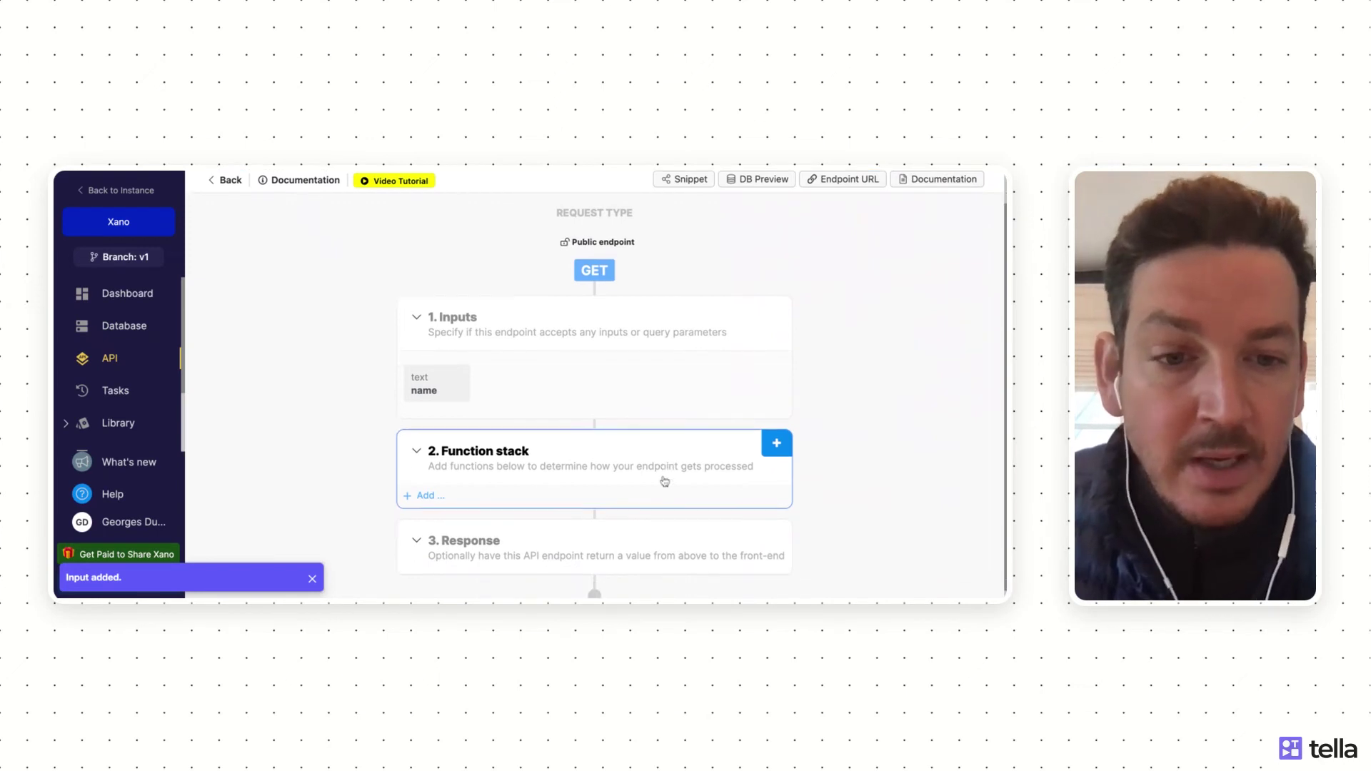
{"action": "left_click", "coordinate": [776, 436]}
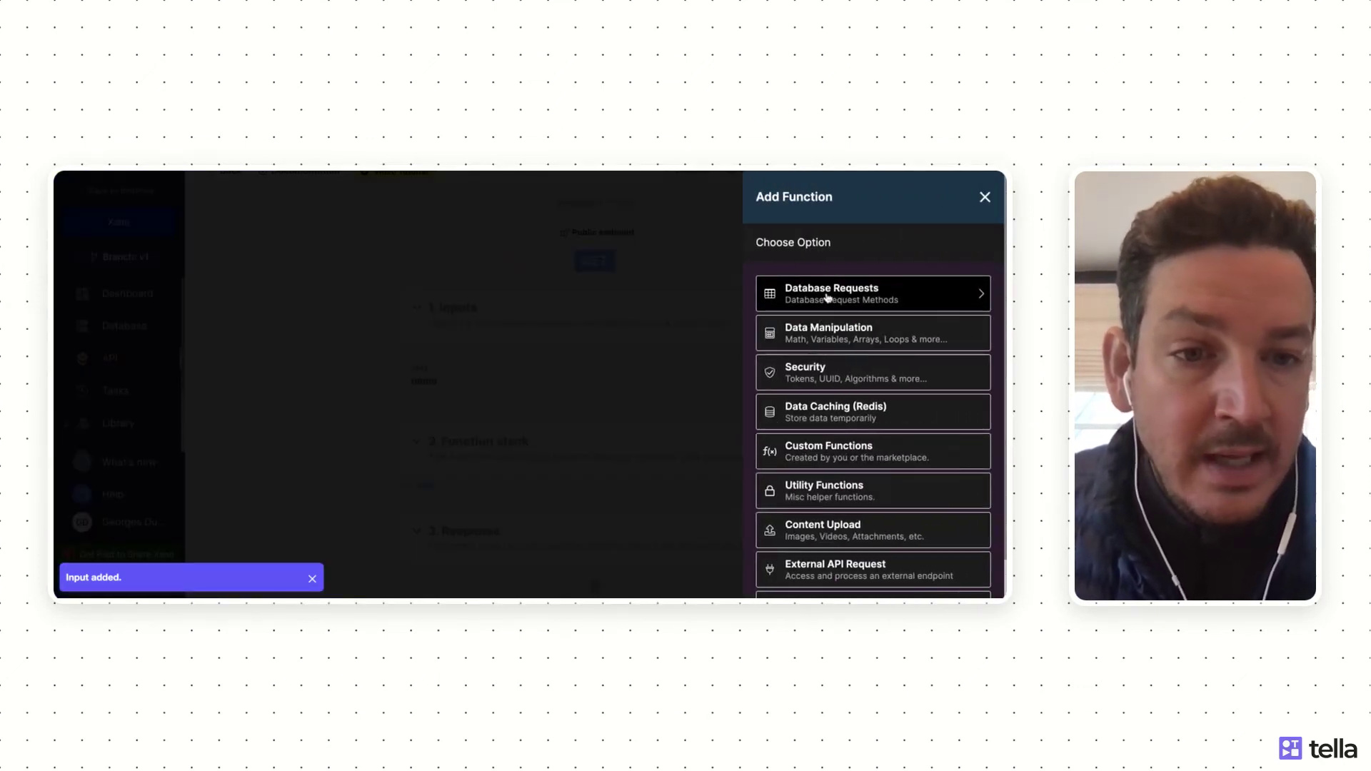
{"action": "left_click", "coordinate": [828, 295]}
{"action": "left_click", "coordinate": [828, 294]}
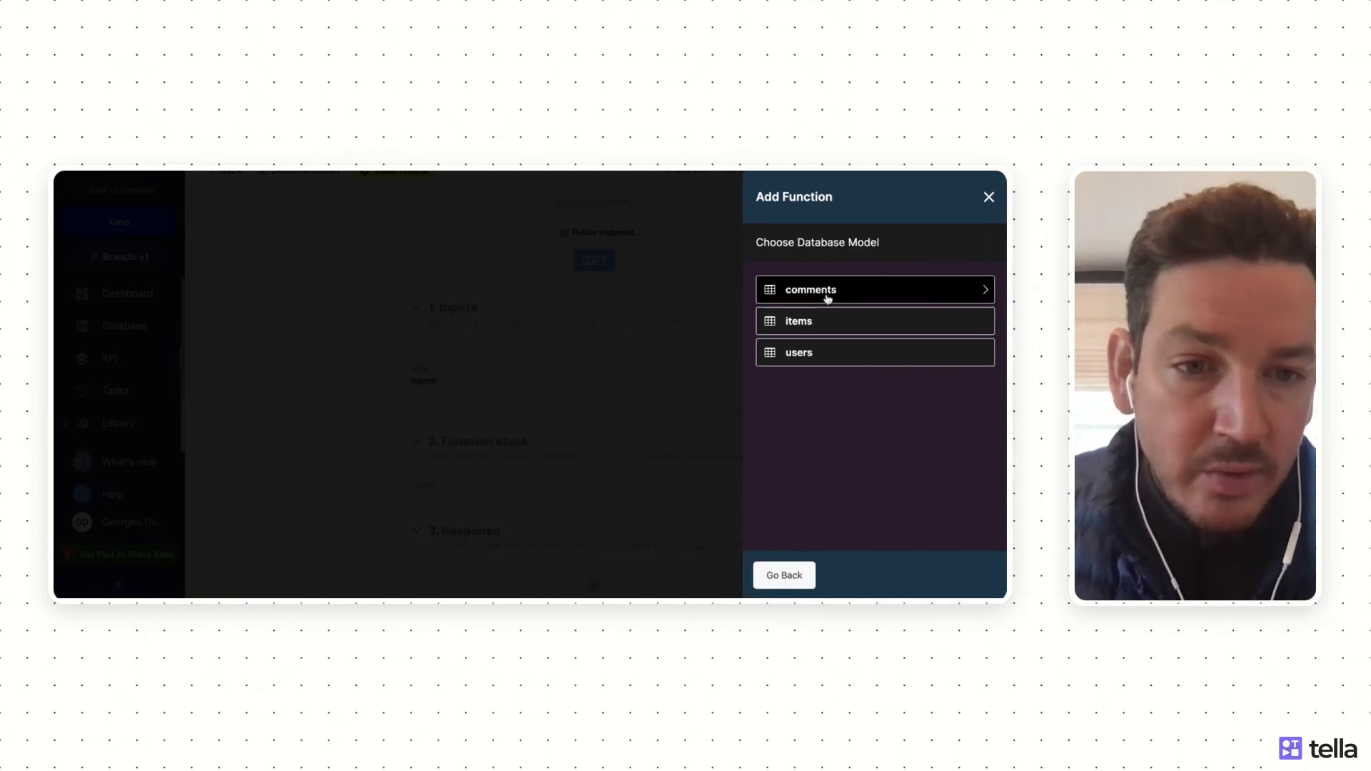
{"action": "left_click", "coordinate": [806, 353]}
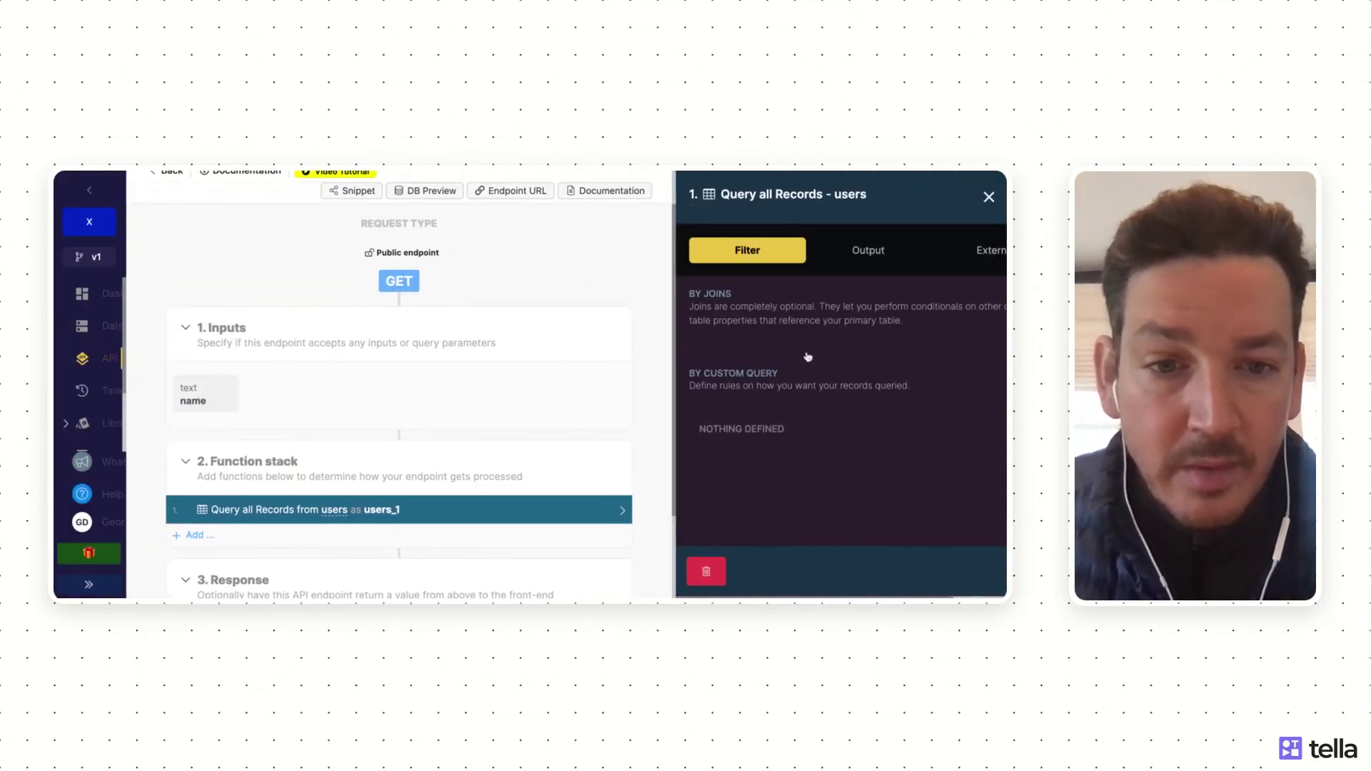
Step: Examine the filter and output settings of the Query all Records function for the users table
{"action": "left_click", "coordinate": [809, 250]}
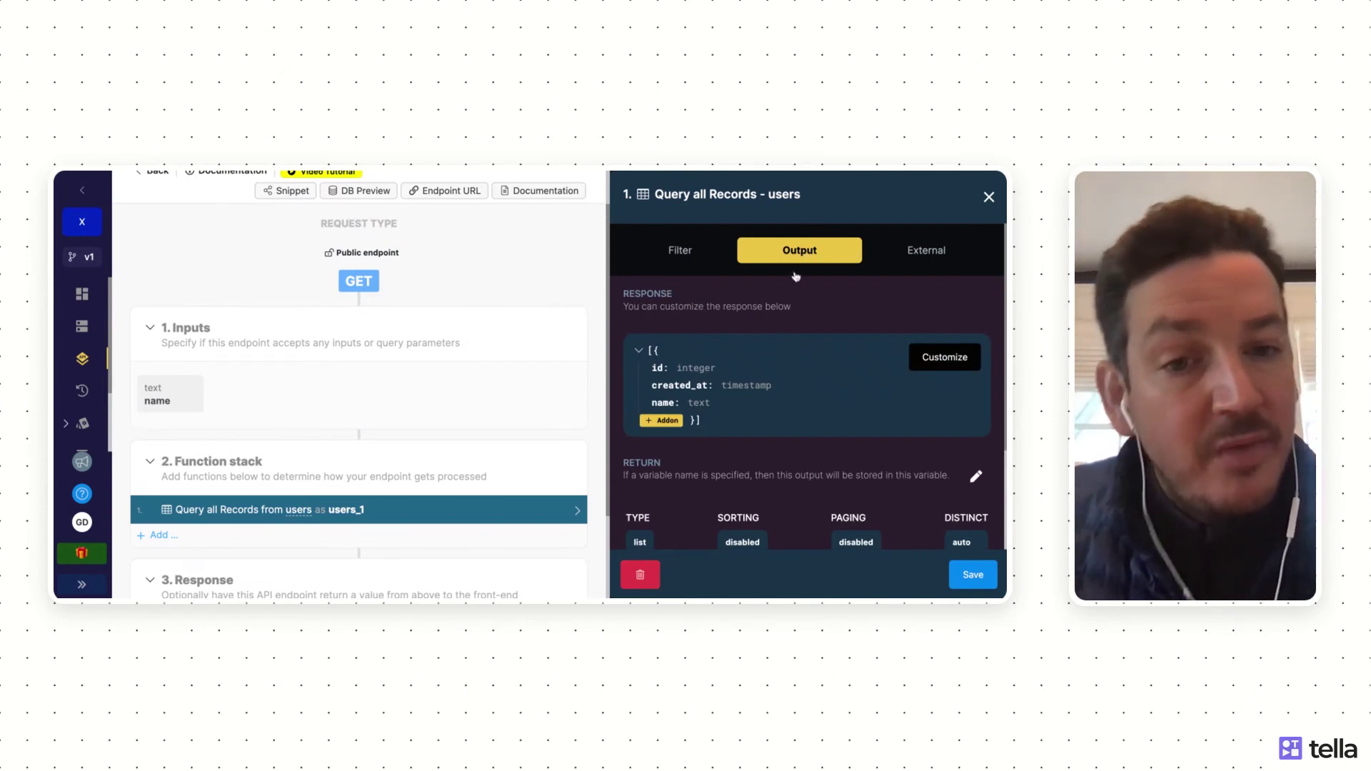
{"action": "left_click", "coordinate": [677, 255]}
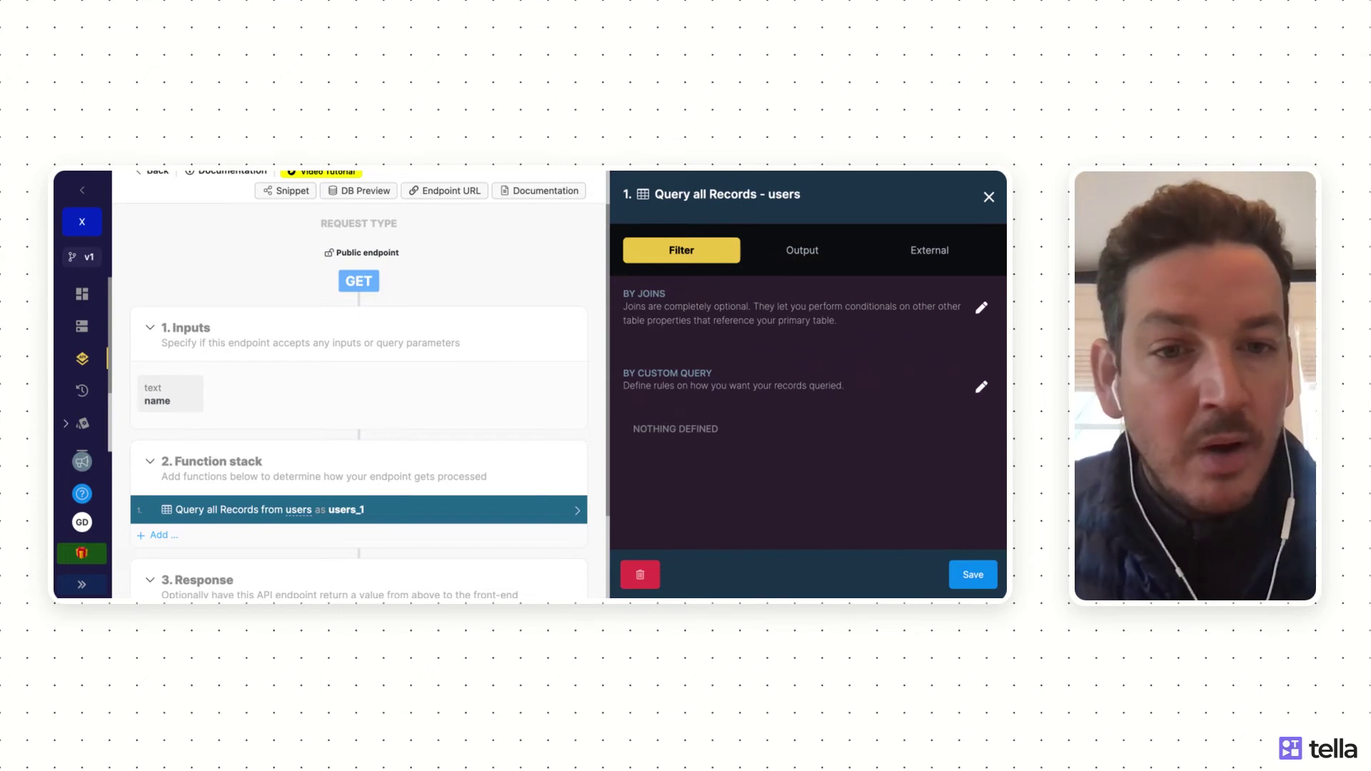
{"action": "left_click", "coordinate": [800, 250]}
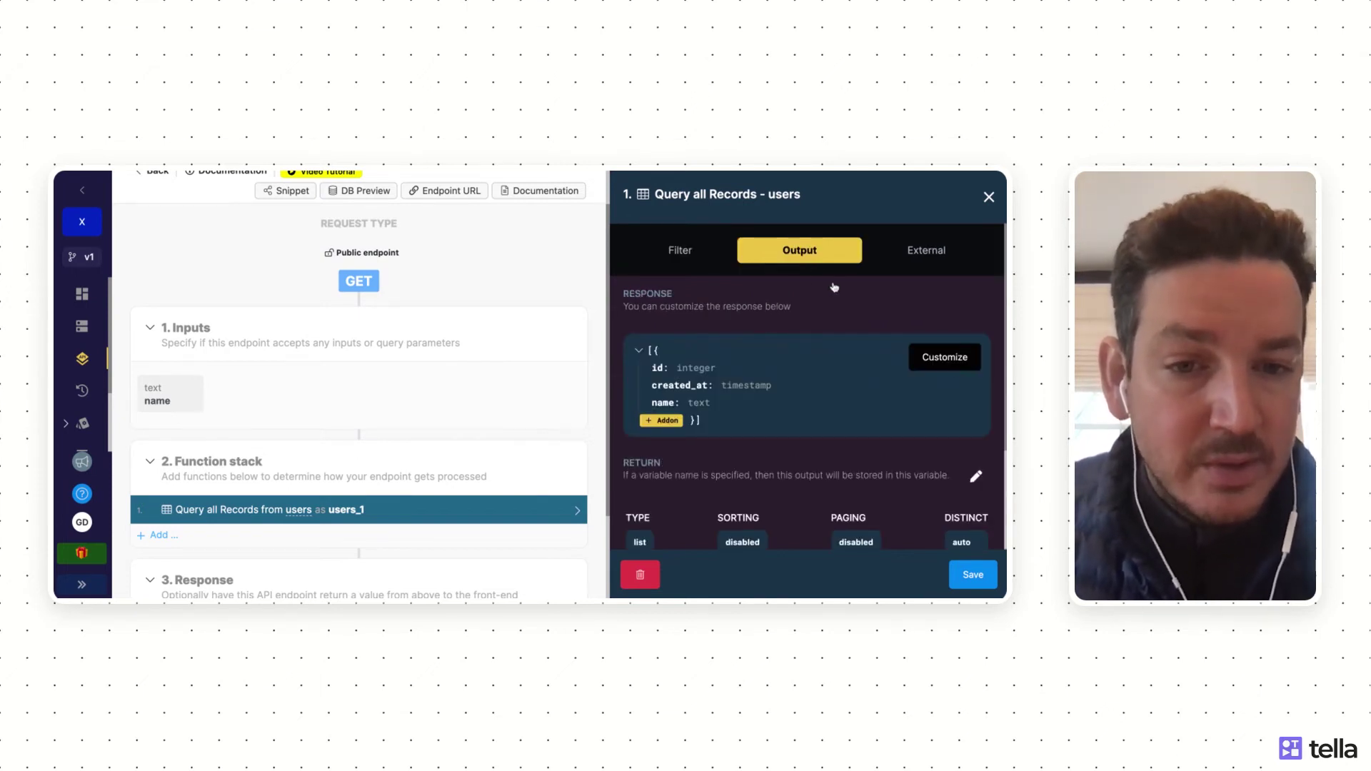
{"action": "scroll", "coordinate": [955, 368], "scroll_direction": "down", "scroll_amount": 1}
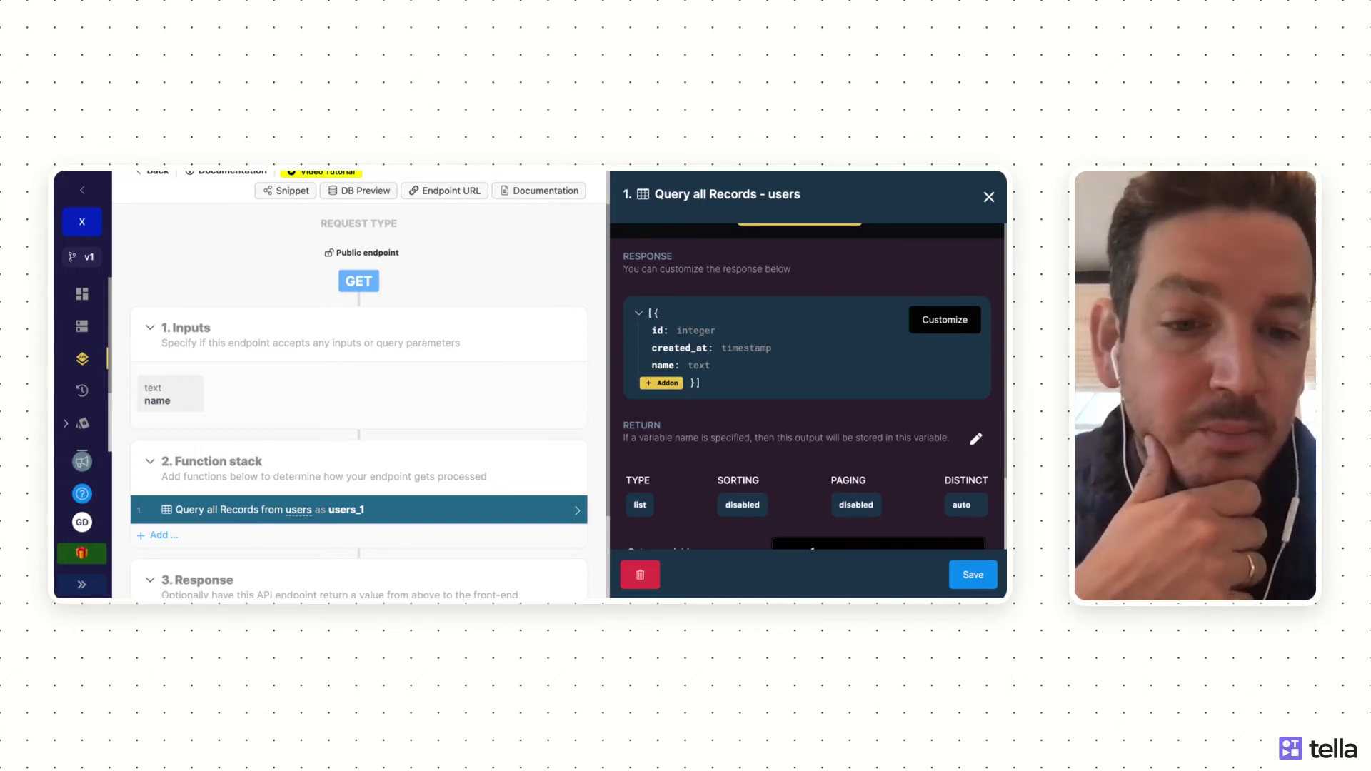
{"action": "scroll", "coordinate": [807, 405], "scroll_direction": "down", "scroll_amount": 3}
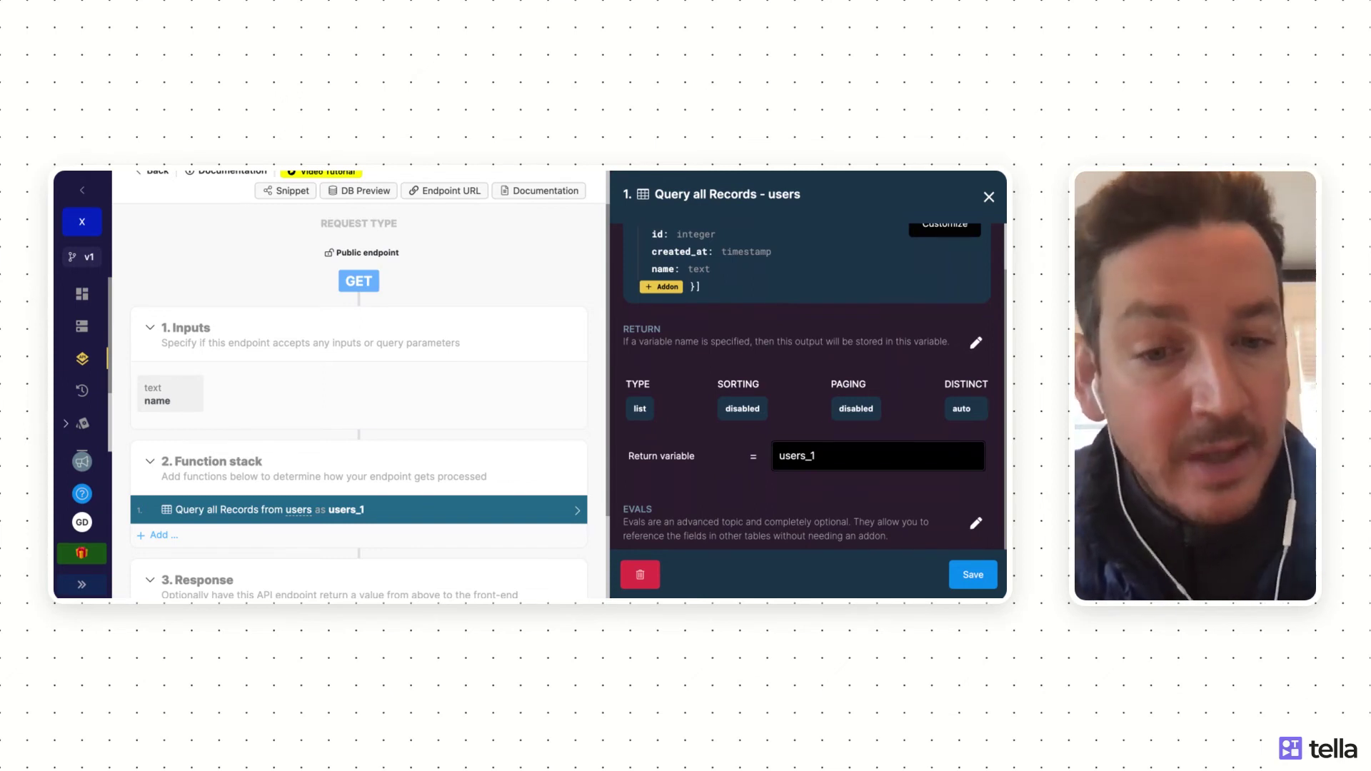
{"action": "scroll", "coordinate": [862, 230], "scroll_direction": "up", "scroll_amount": 4}
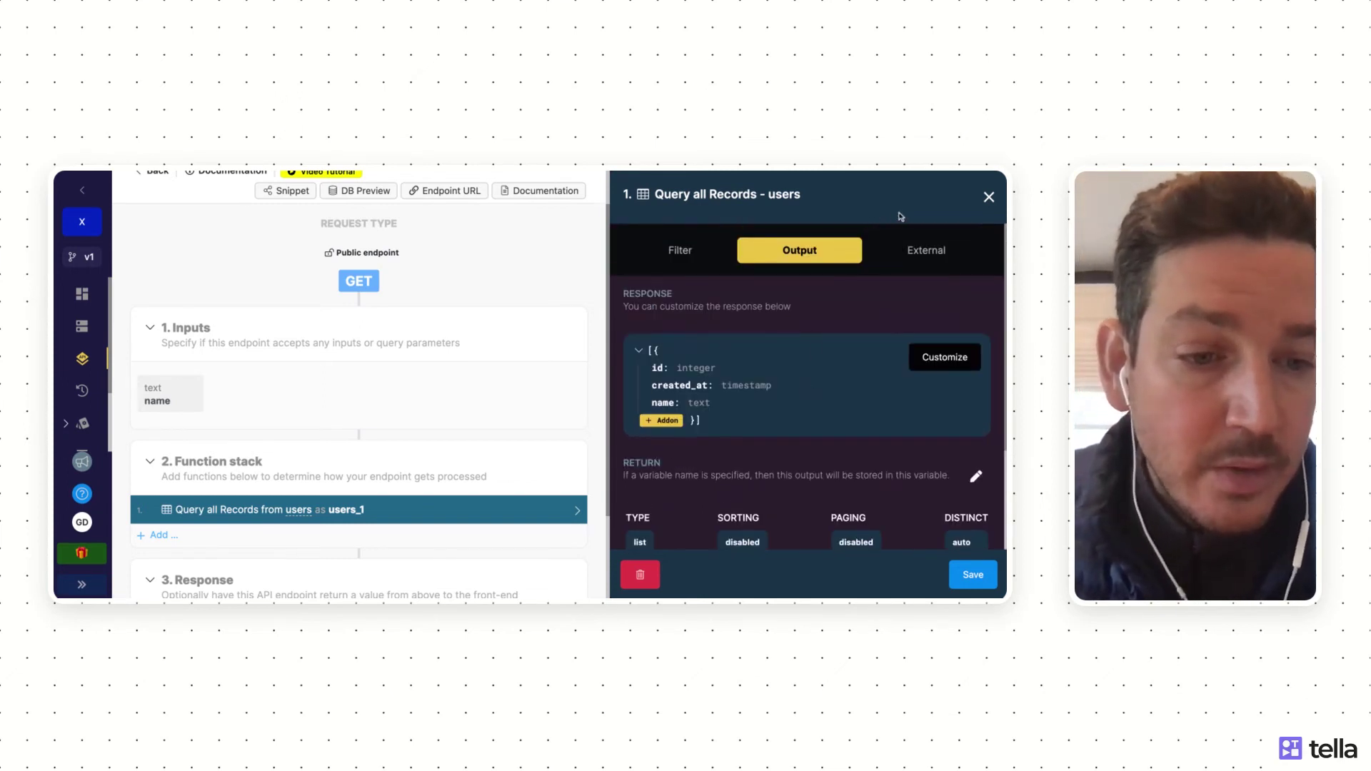
Step: Set the users query's return variable to users and save the function
{"action": "scroll", "coordinate": [915, 388], "scroll_direction": "down", "scroll_amount": 4}
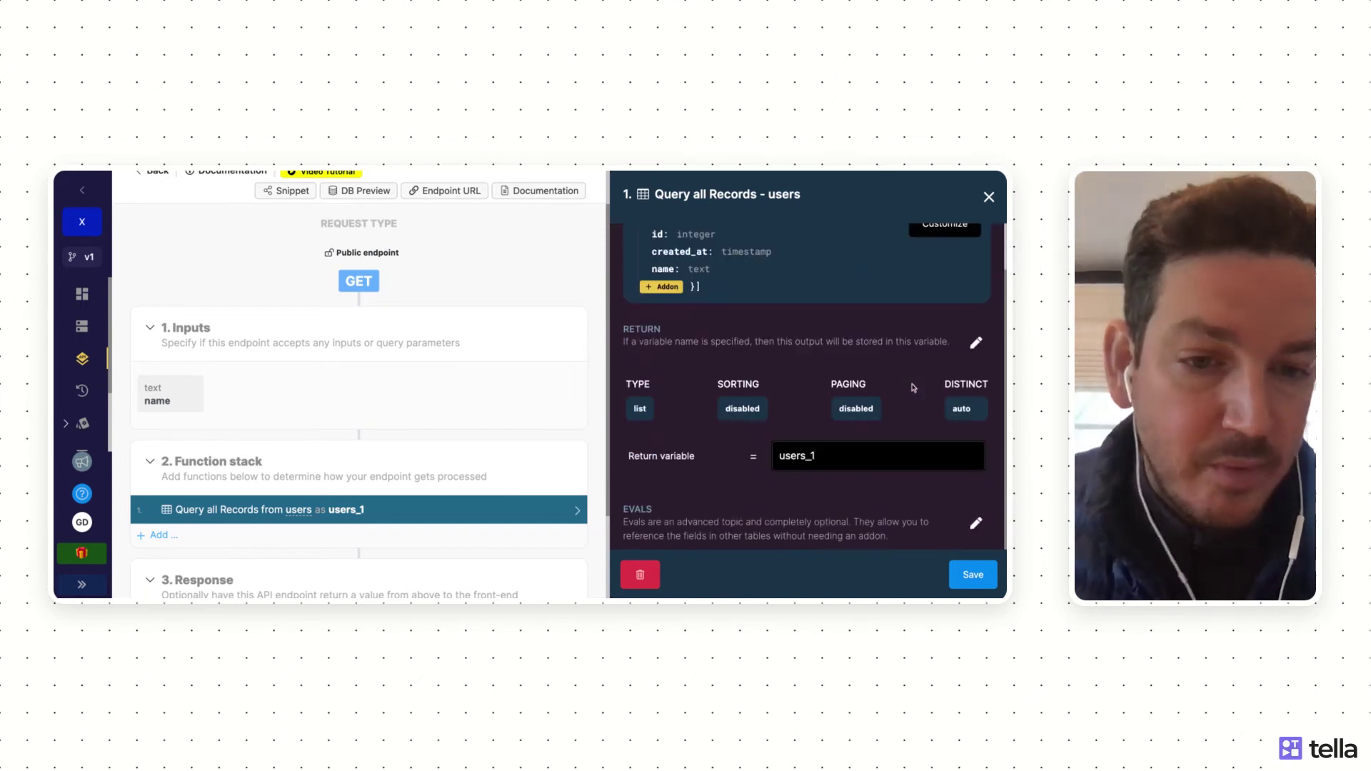
{"action": "left_click", "coordinate": [825, 457]}
{"action": "key", "text": "BackSpace"}
{"action": "key", "text": "BackSpace"}
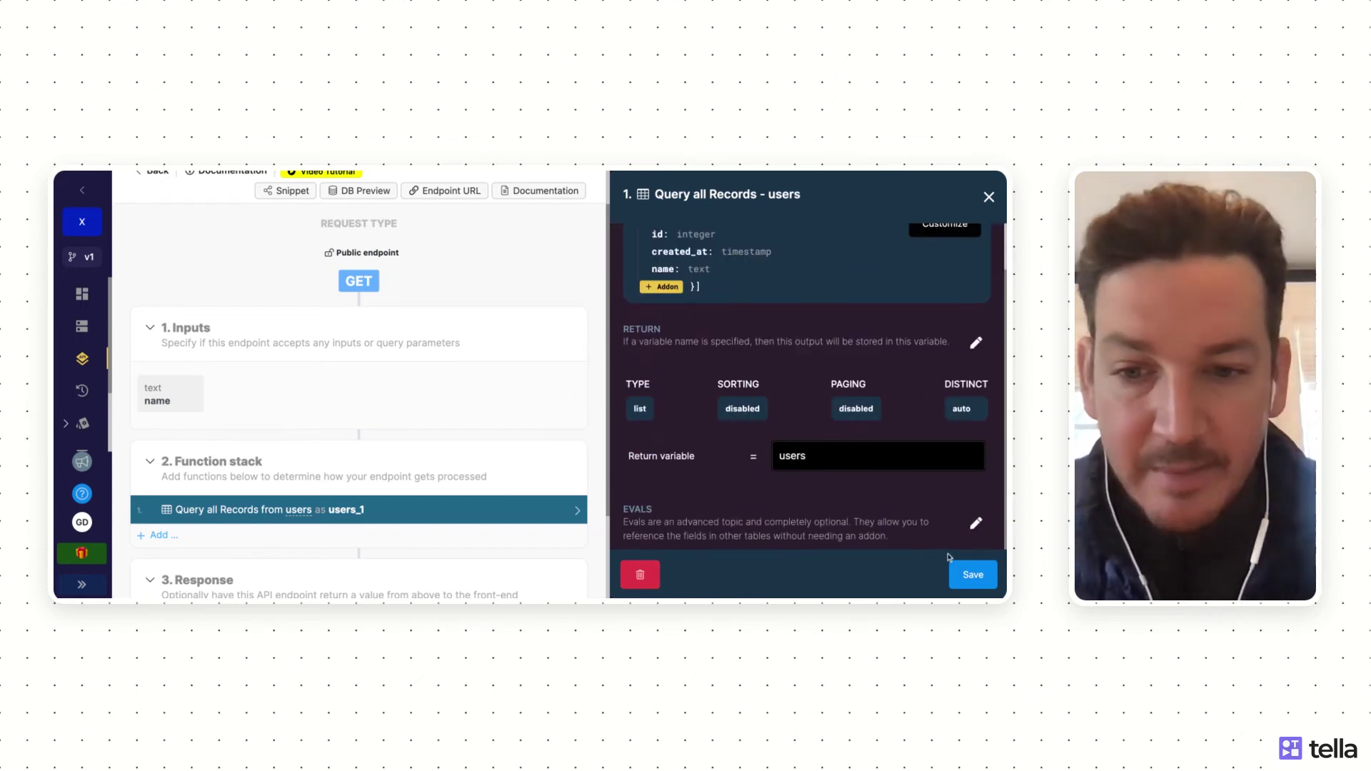
{"action": "left_click", "coordinate": [969, 575]}
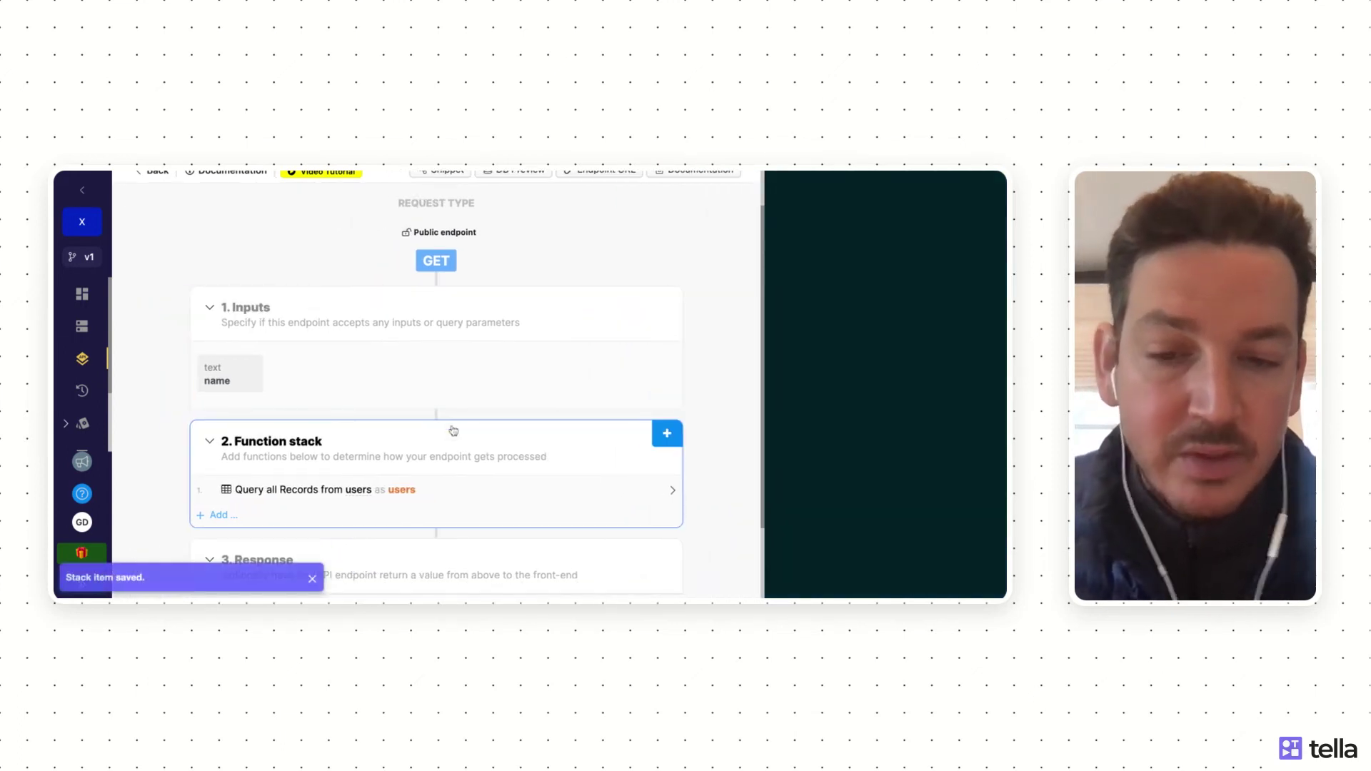
Step: Set the endpoint's response to return the users variable and save it
{"action": "scroll", "coordinate": [498, 545], "scroll_direction": "down", "scroll_amount": 3}
{"action": "left_click", "coordinate": [498, 544]}
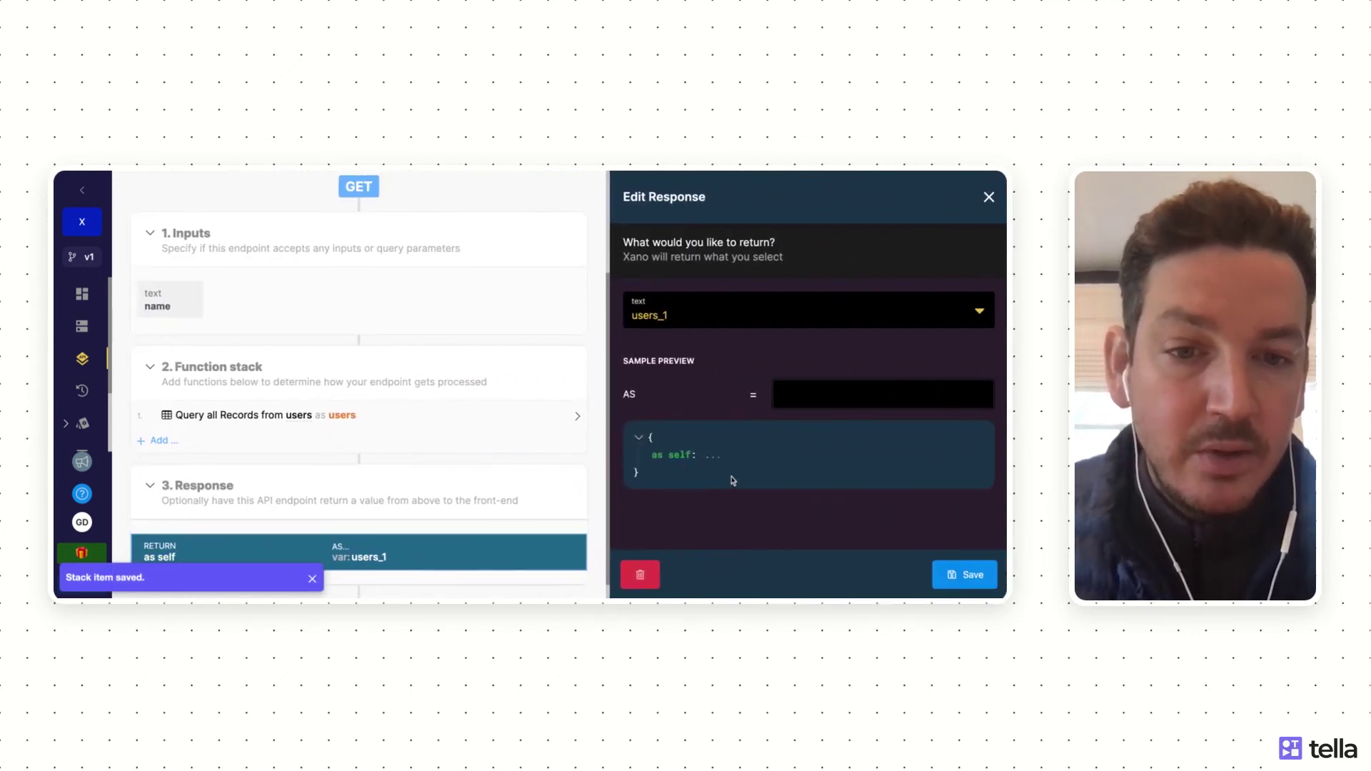
{"action": "left_click", "coordinate": [671, 319]}
{"action": "left_click", "coordinate": [655, 466]}
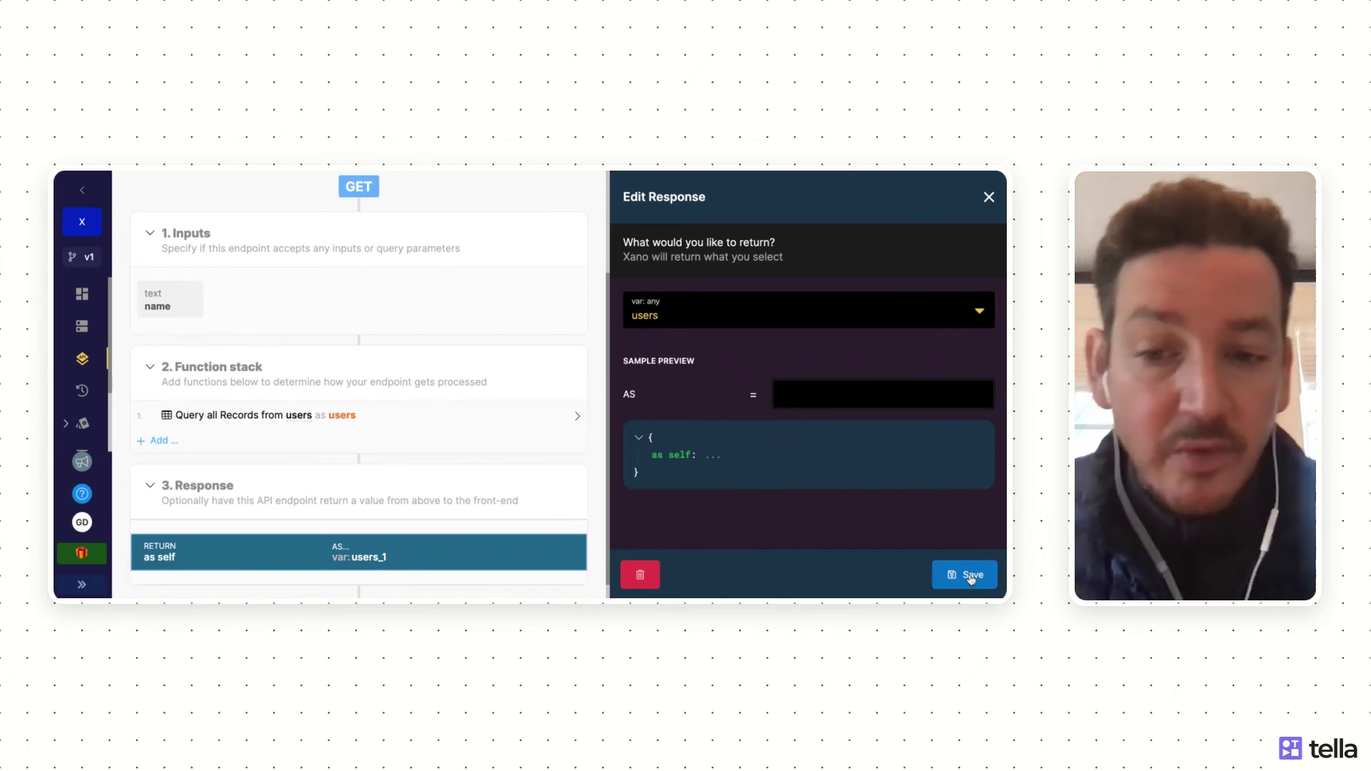
{"action": "left_click", "coordinate": [971, 577]}
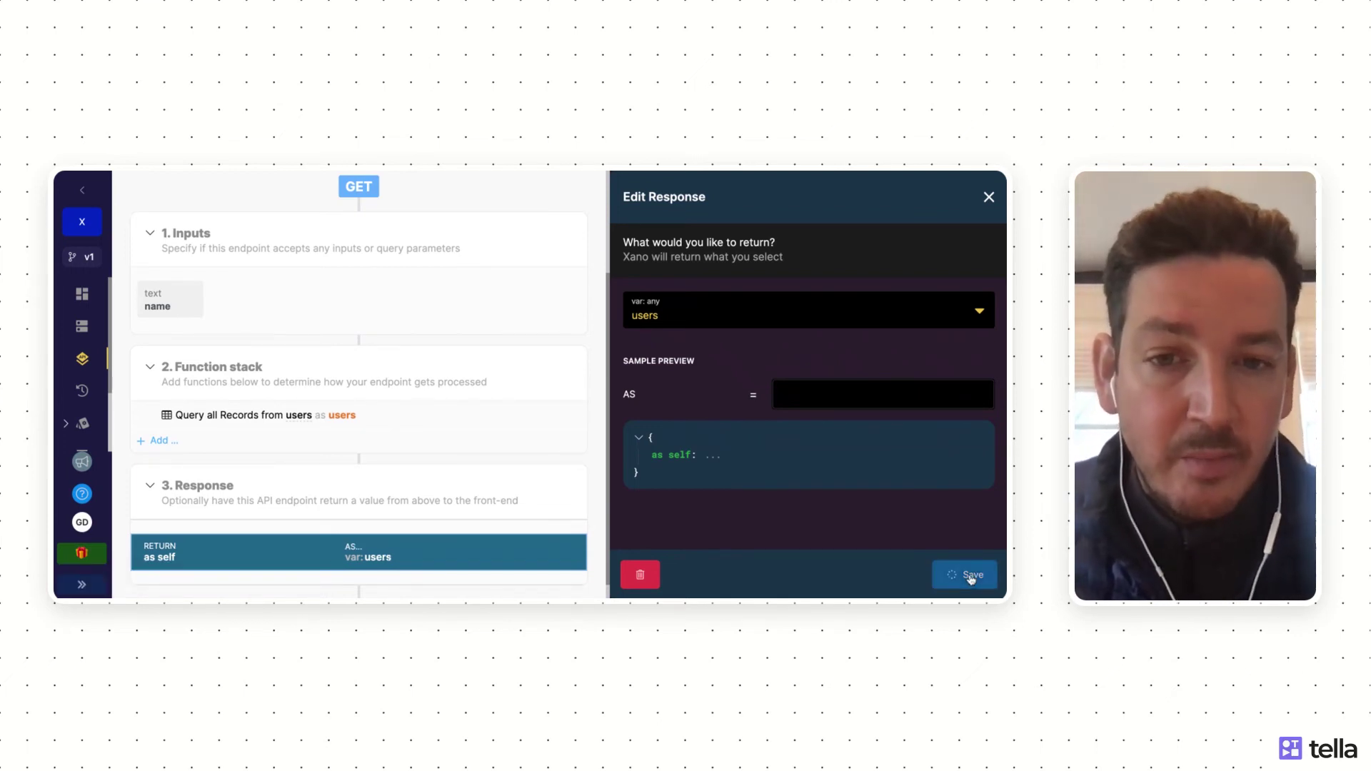
Step: Run the users endpoint in Run & Debug with the name input left empty and review the returned records
{"action": "scroll", "coordinate": [931, 286], "scroll_direction": "up", "scroll_amount": 3}
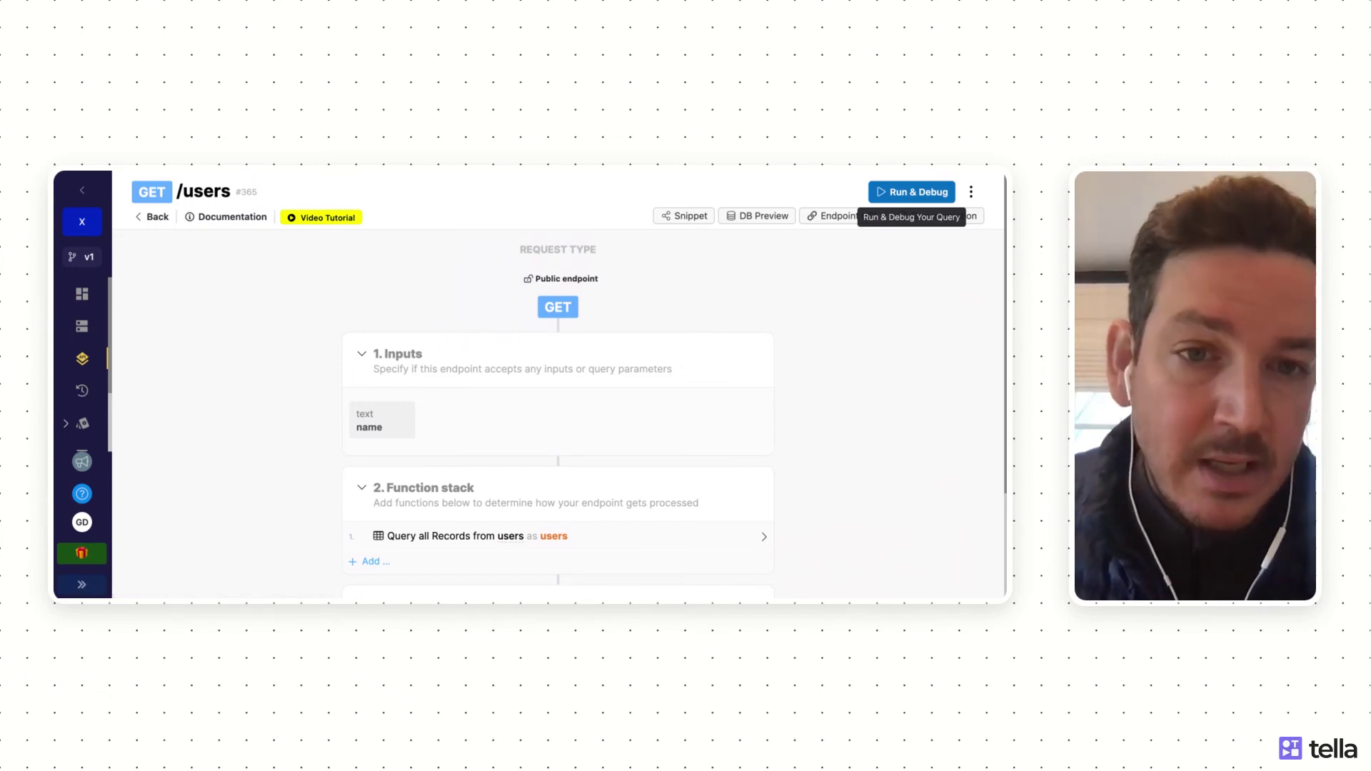
{"action": "left_click", "coordinate": [911, 191]}
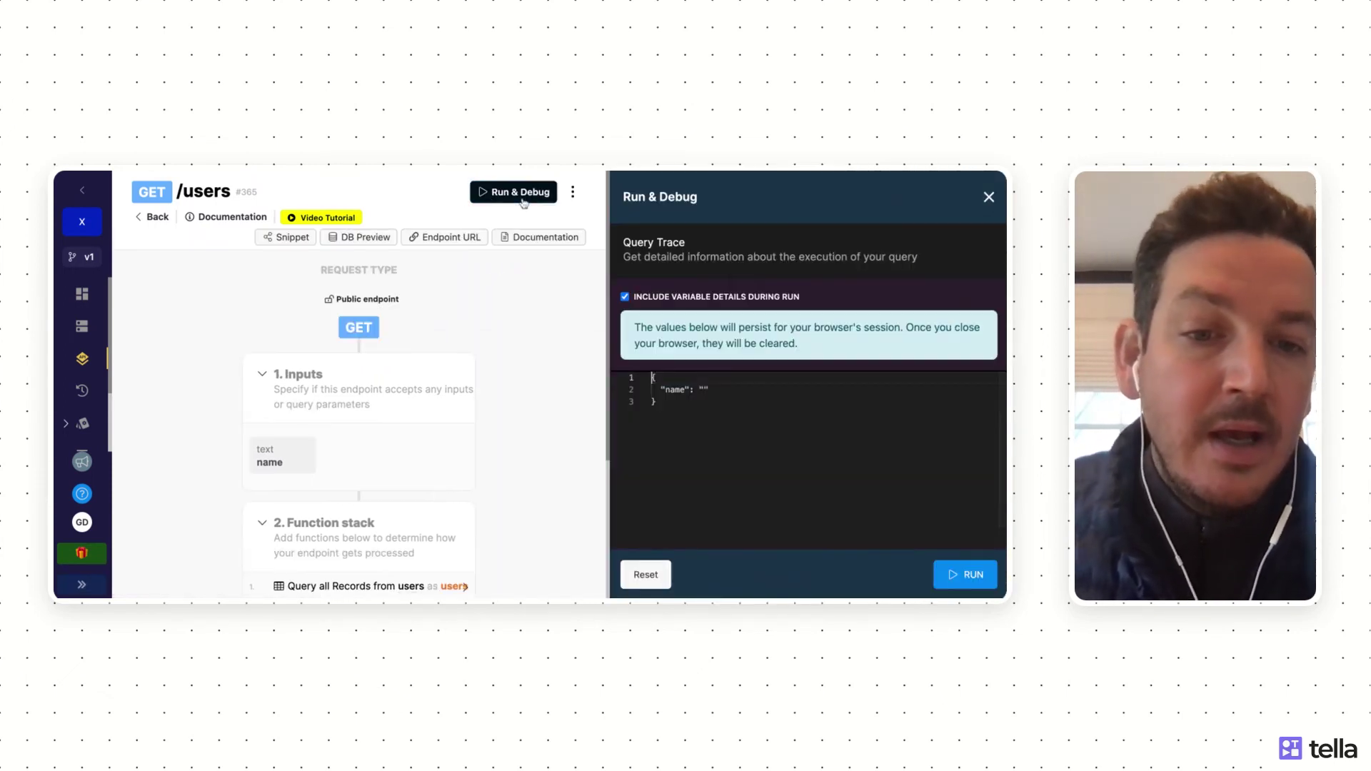
{"action": "left_click", "coordinate": [661, 389]}
{"action": "key", "text": "shift+End"}
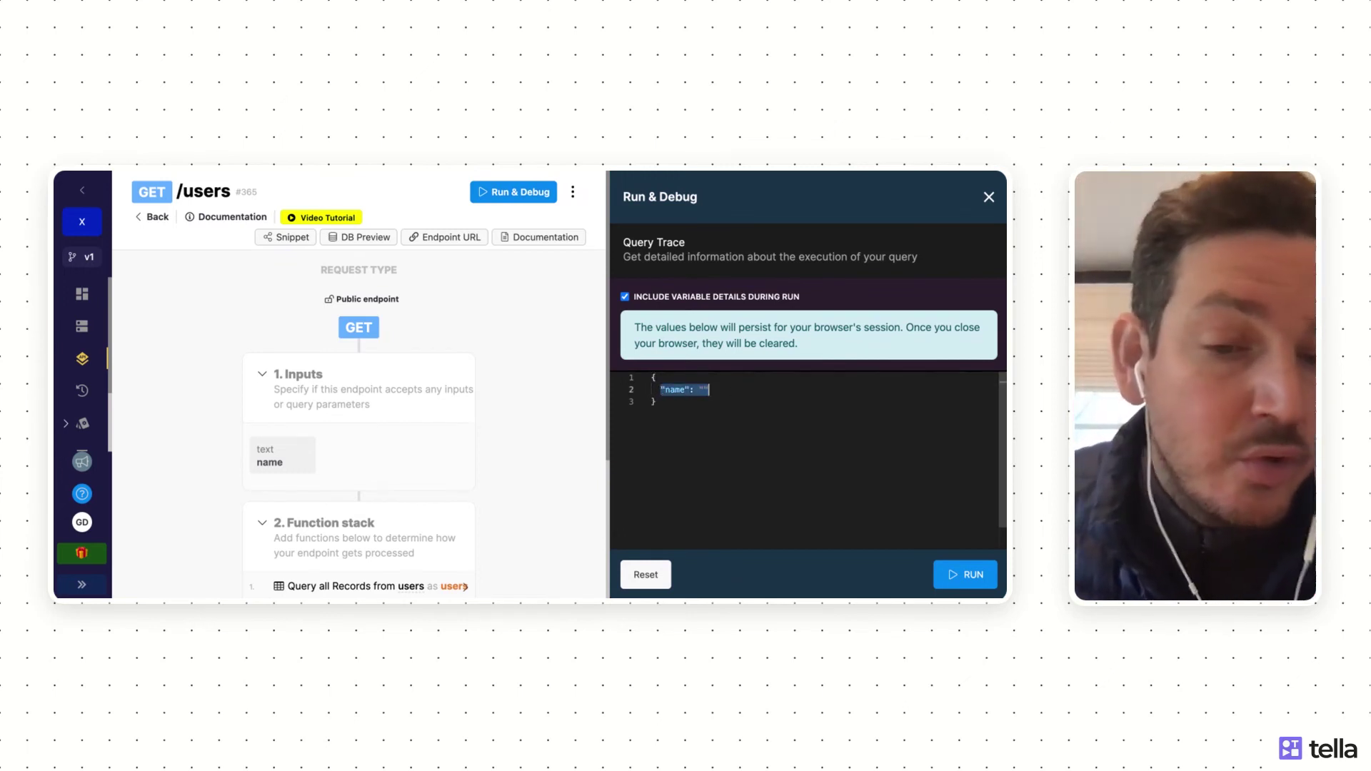
{"action": "left_click", "coordinate": [704, 389]}
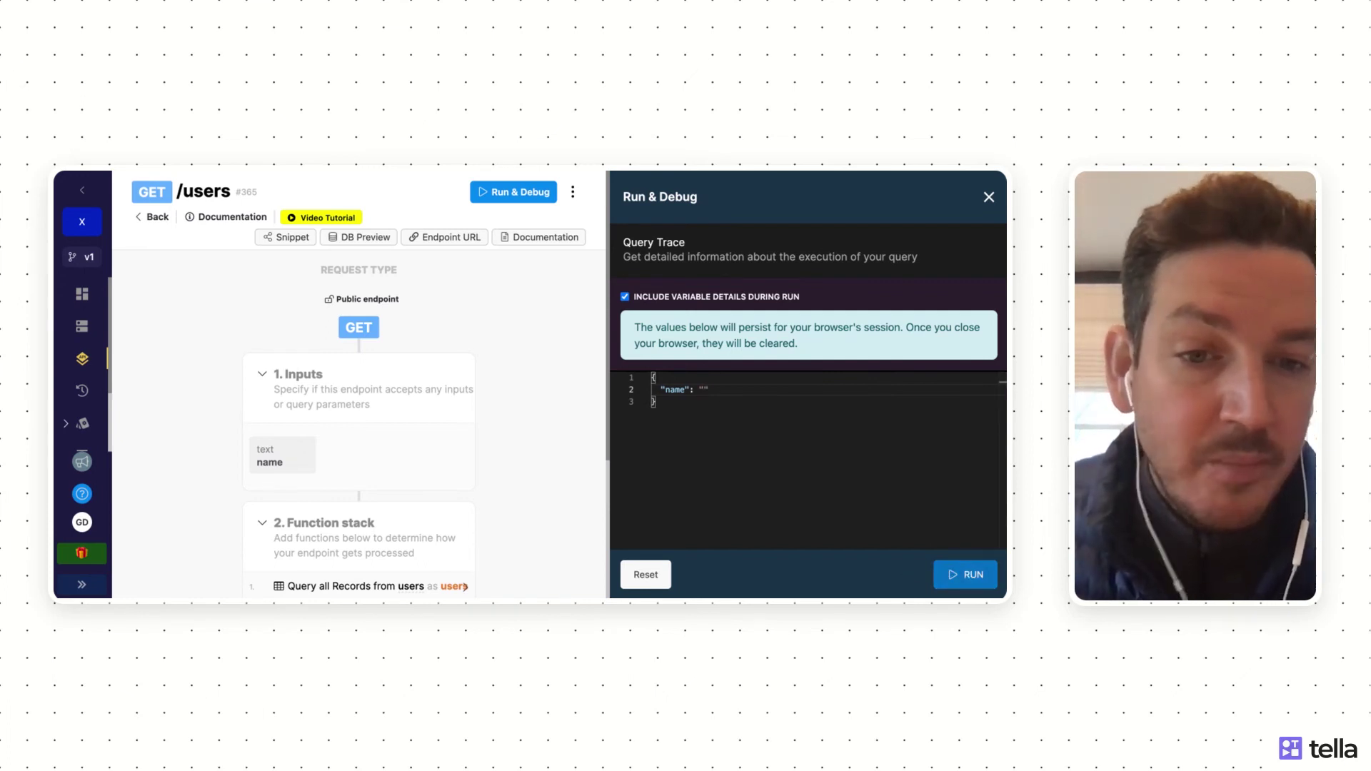
{"action": "left_click", "coordinate": [977, 578]}
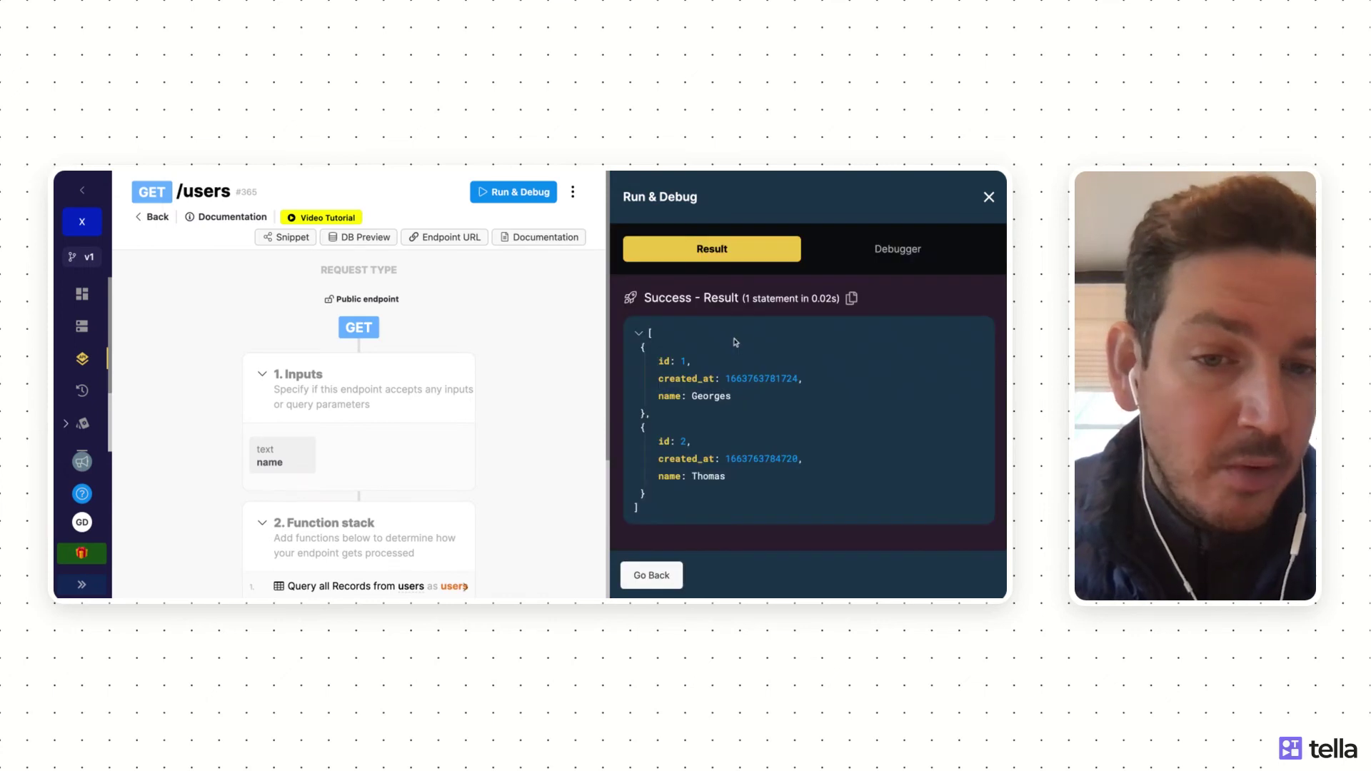
{"action": "left_click_drag", "start_coordinate": [664, 361], "coordinate": [726, 476]}
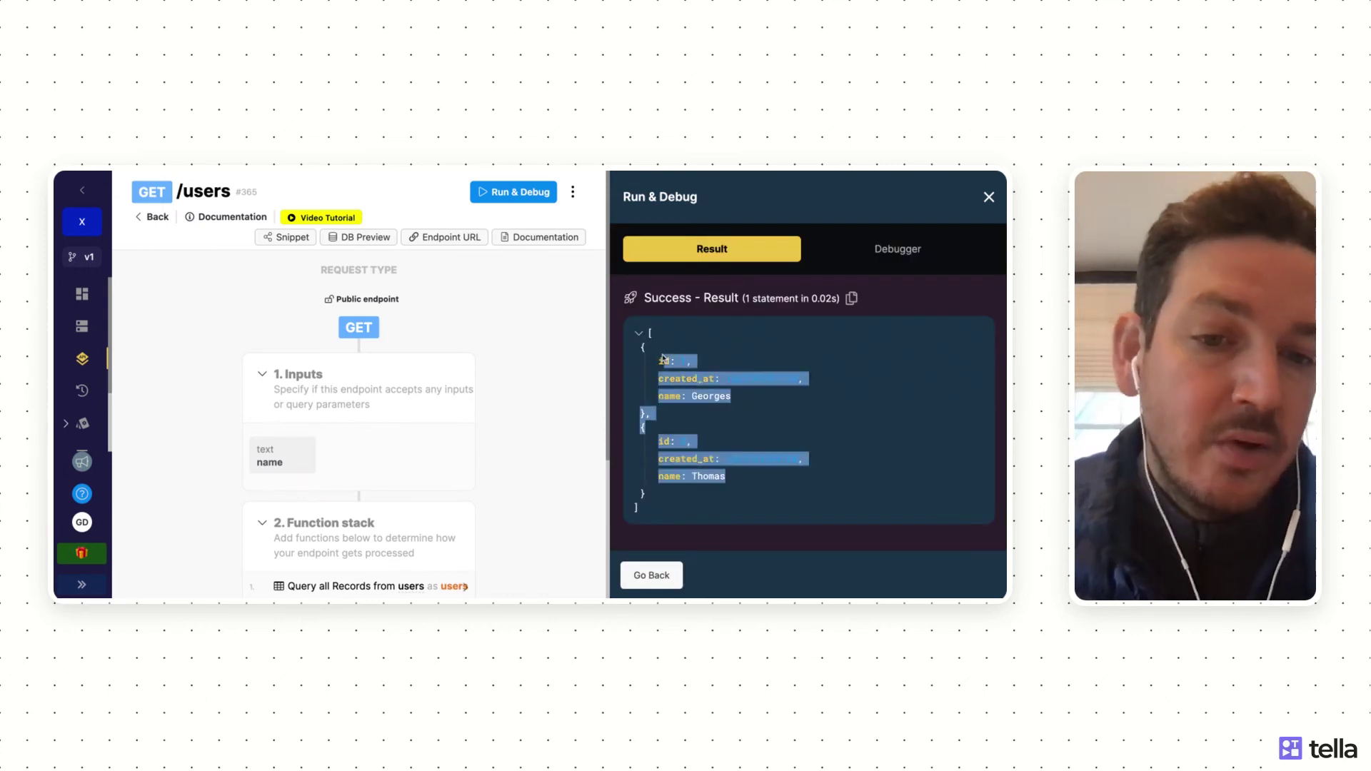
{"action": "left_click", "coordinate": [743, 480]}
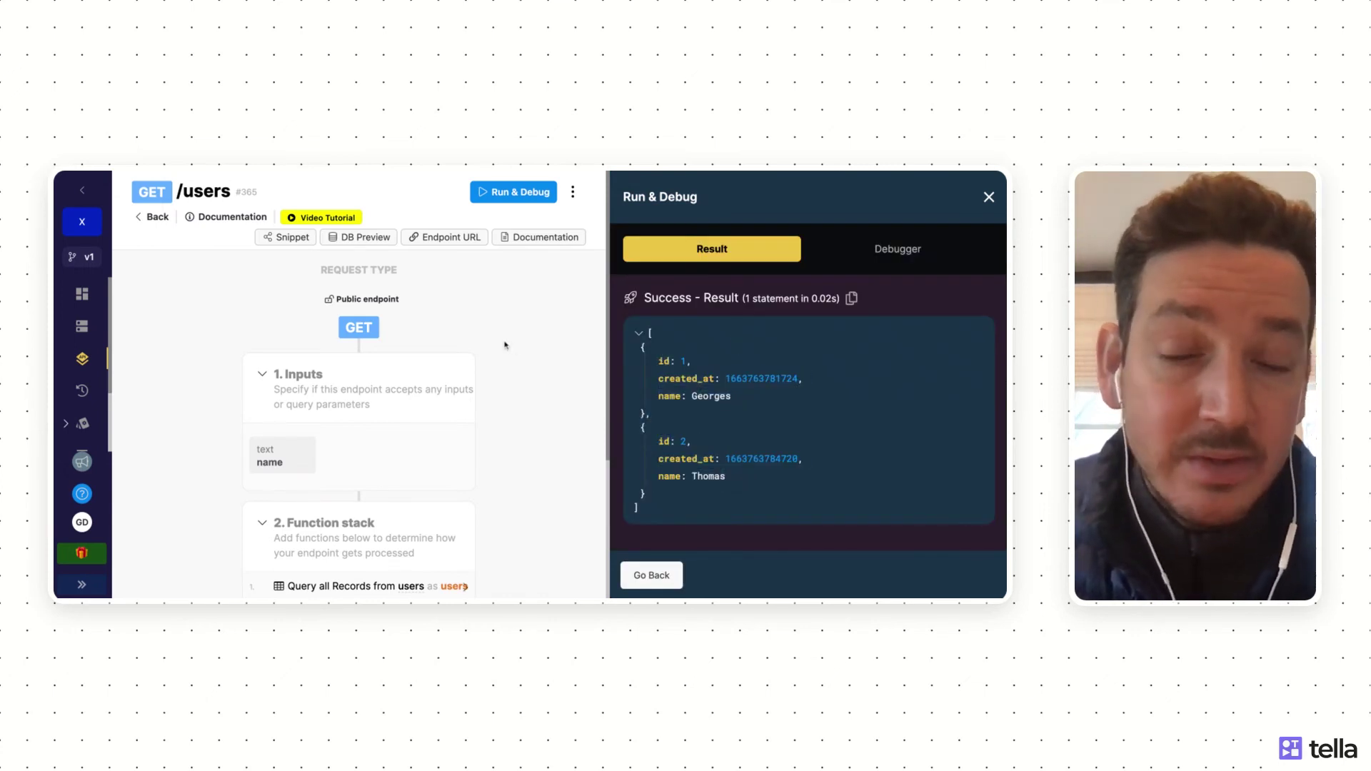
Step: Close the debug results and return to the Default API group to view the users endpoint in its list
{"action": "left_click", "coordinate": [990, 199]}
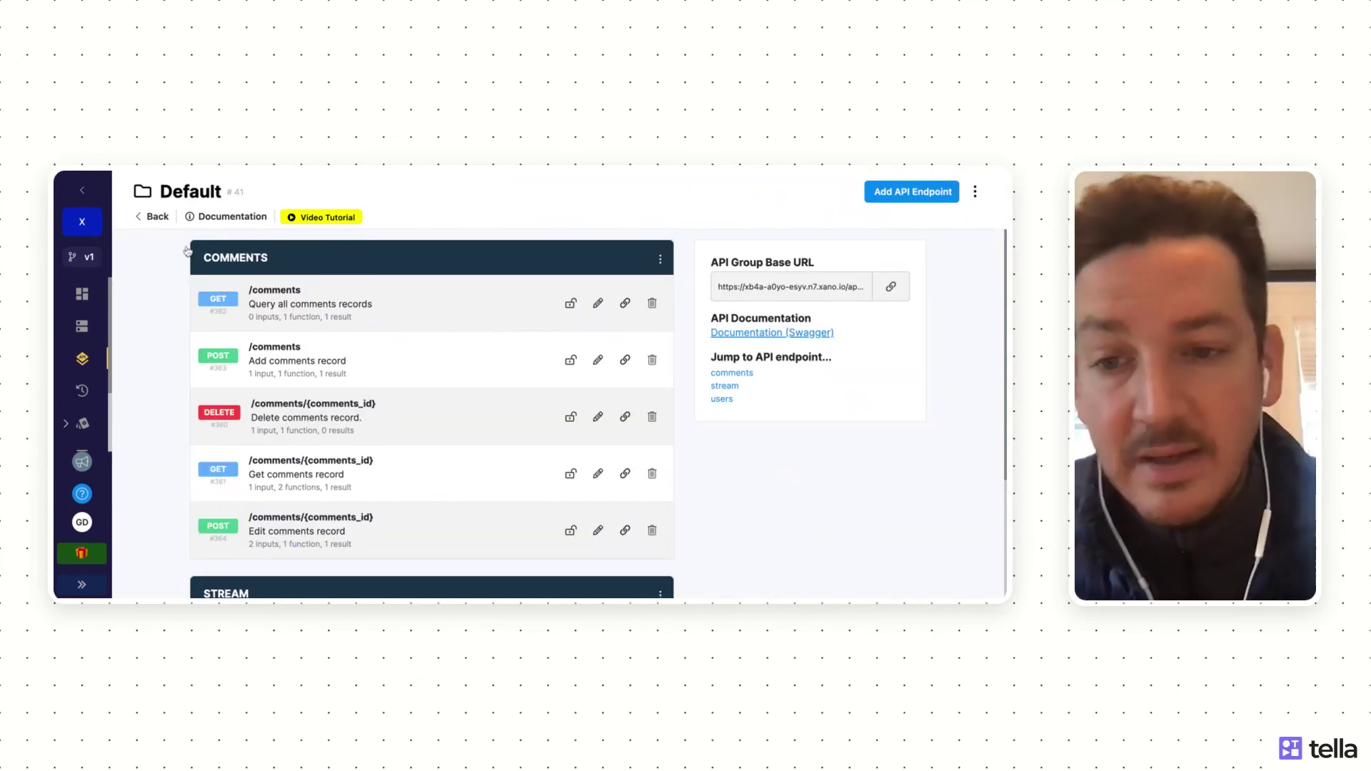
{"action": "scroll", "coordinate": [318, 374], "scroll_direction": "down", "scroll_amount": 3}
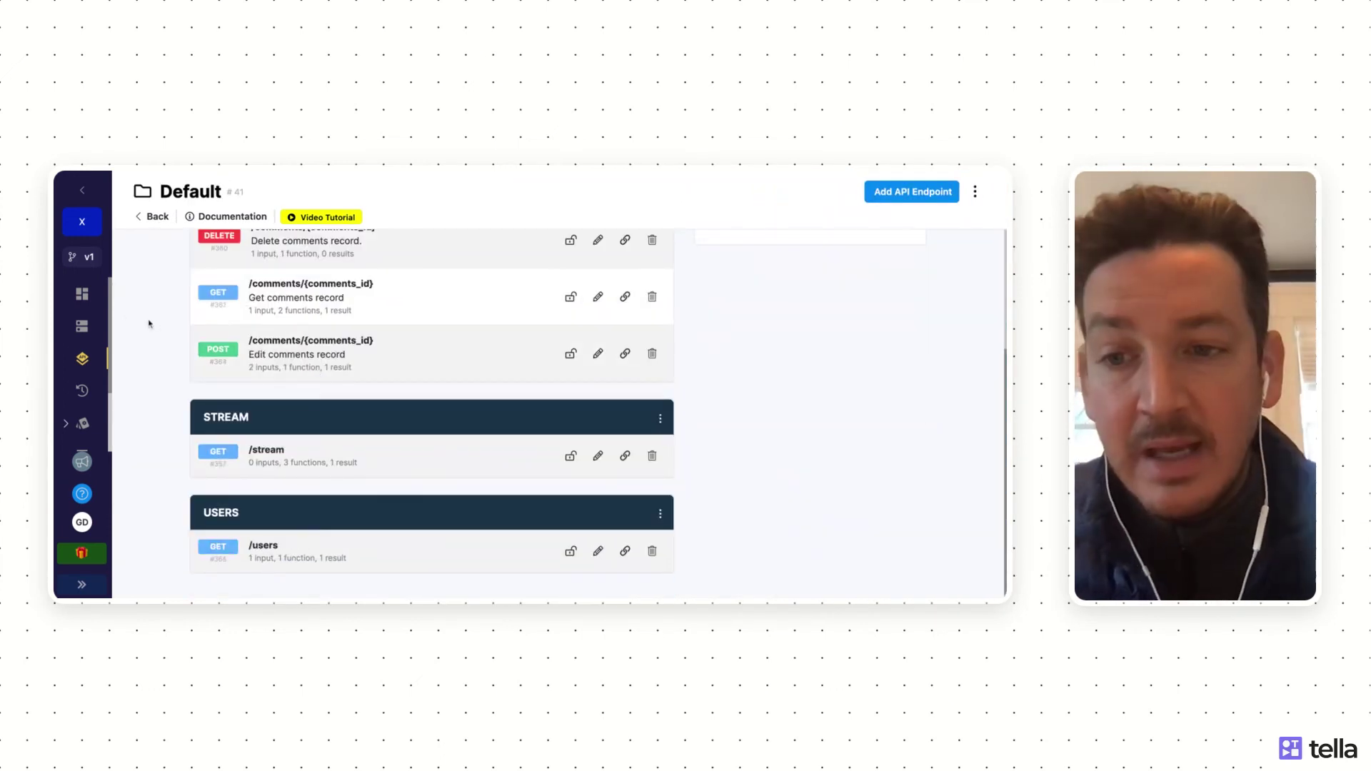